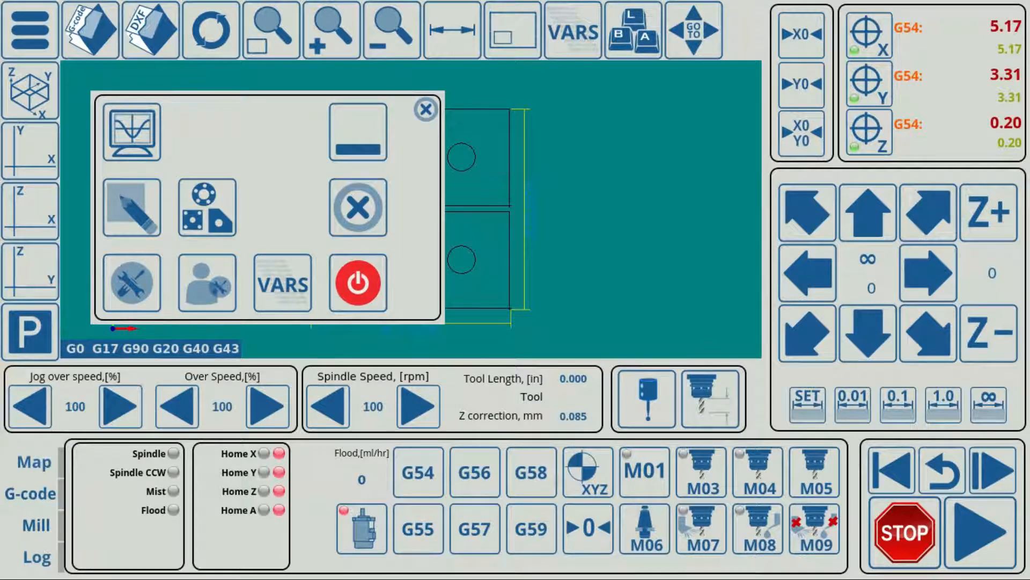
# Step: Show the G-code program listing and inspect the on-screen command keyboard without entering a command
pyautogui.click(29, 491)
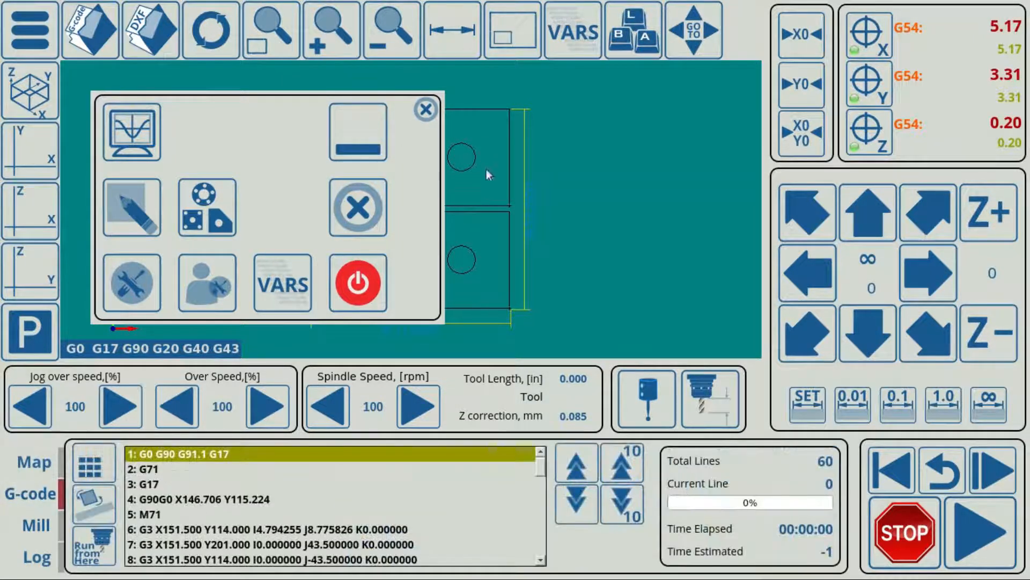
pyautogui.click(610, 21)
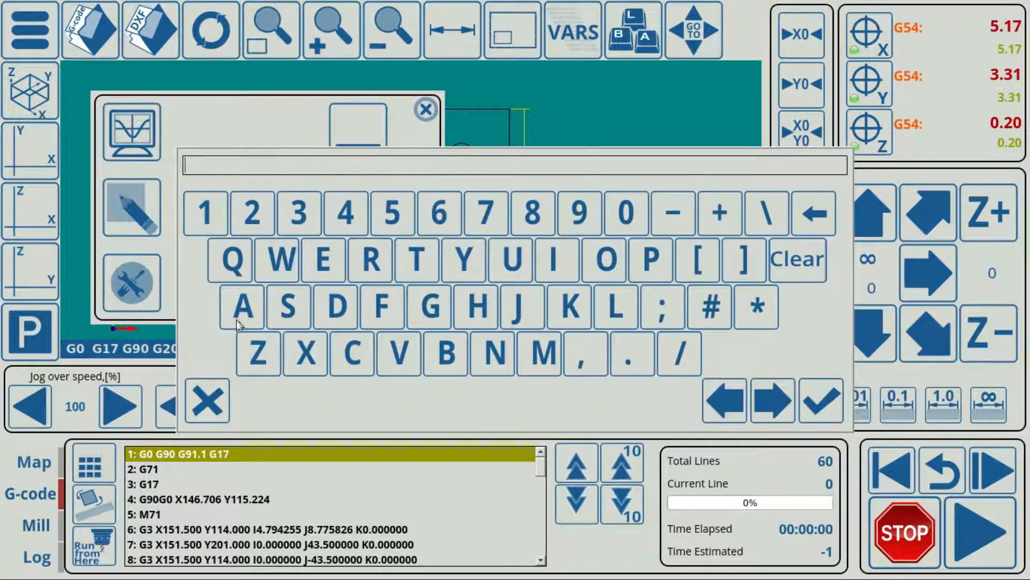
pyautogui.click(208, 403)
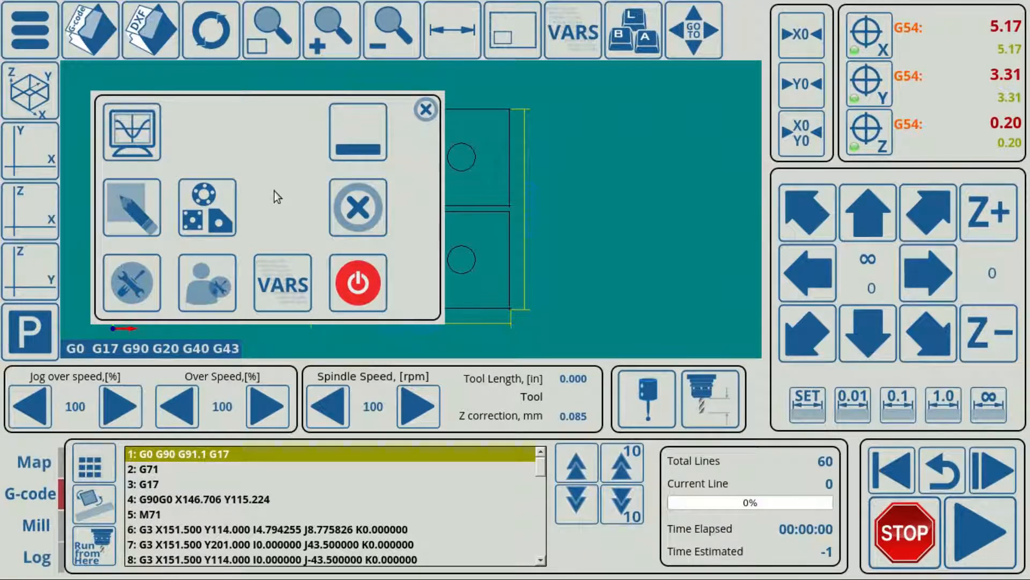
# Step: Check binary output 09 on the diagnostics screen and return to the main screen
pyautogui.click(151, 129)
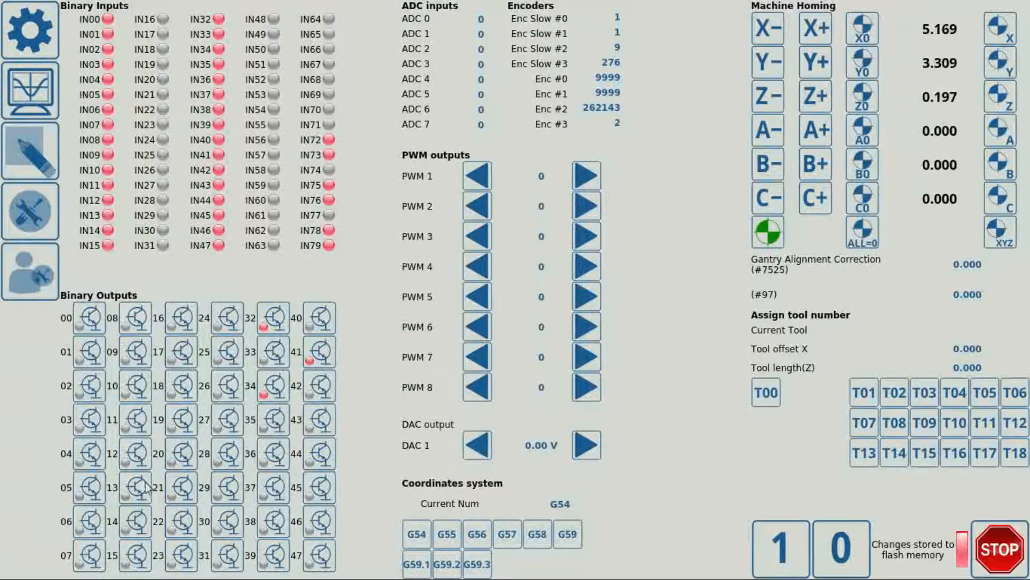
pyautogui.click(136, 351)
pyautogui.click(38, 38)
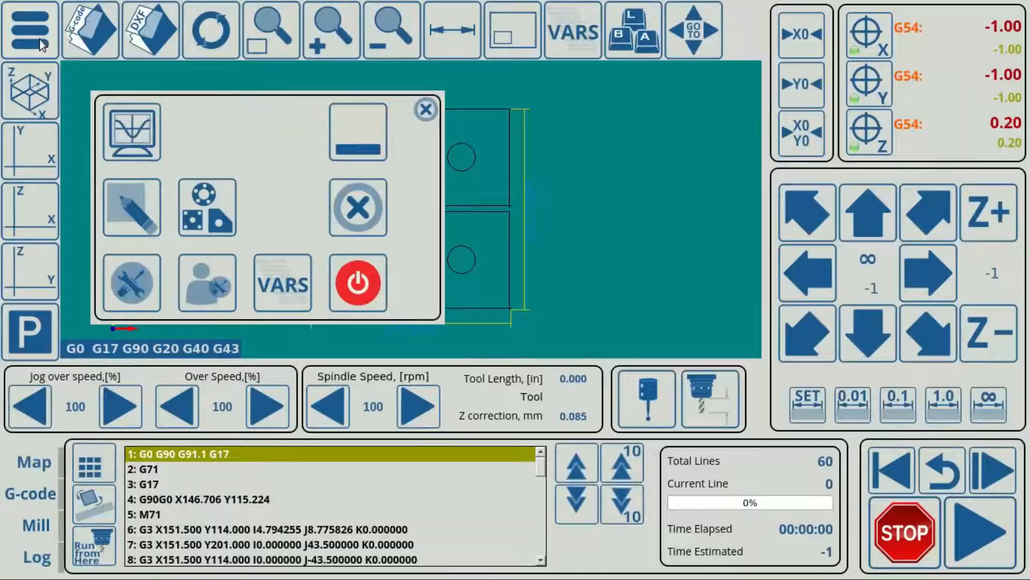
# Step: Examine the M62 hardware PLC source, focusing on the portset call and its eparam argument
pyautogui.click(143, 277)
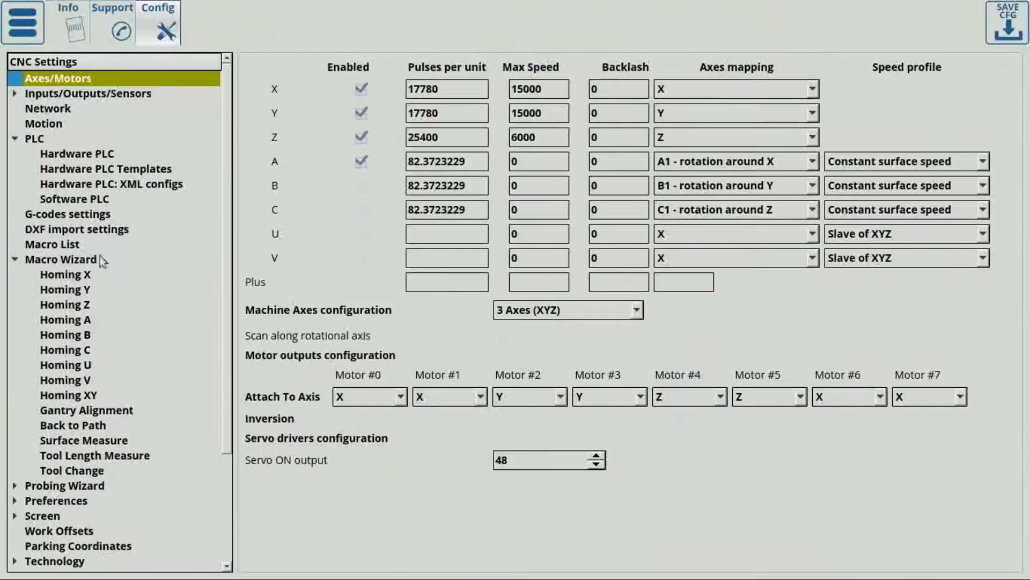
pyautogui.click(76, 154)
pyautogui.click(294, 243)
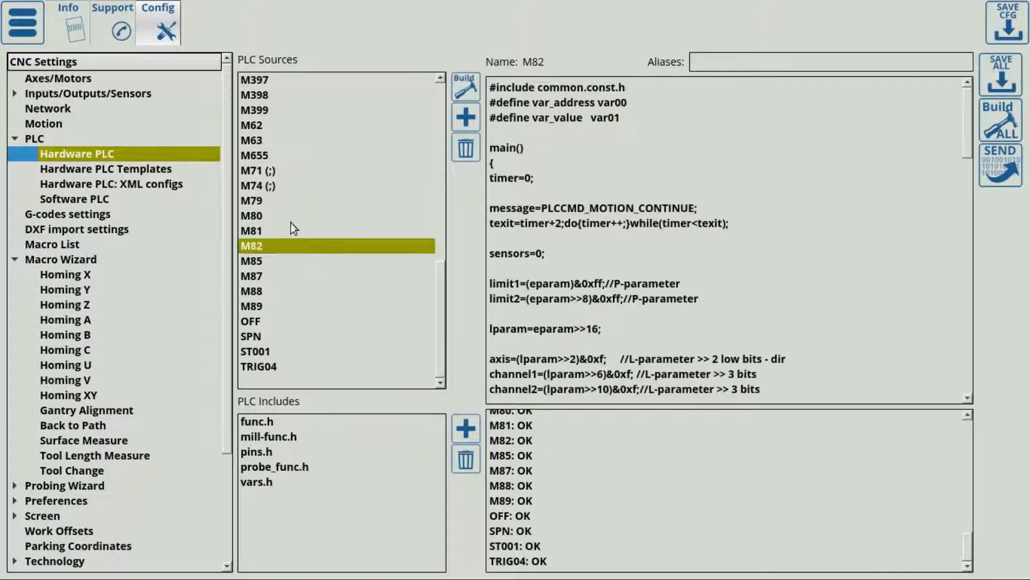
pyautogui.scroll(4, 290, 231)
pyautogui.click(261, 306)
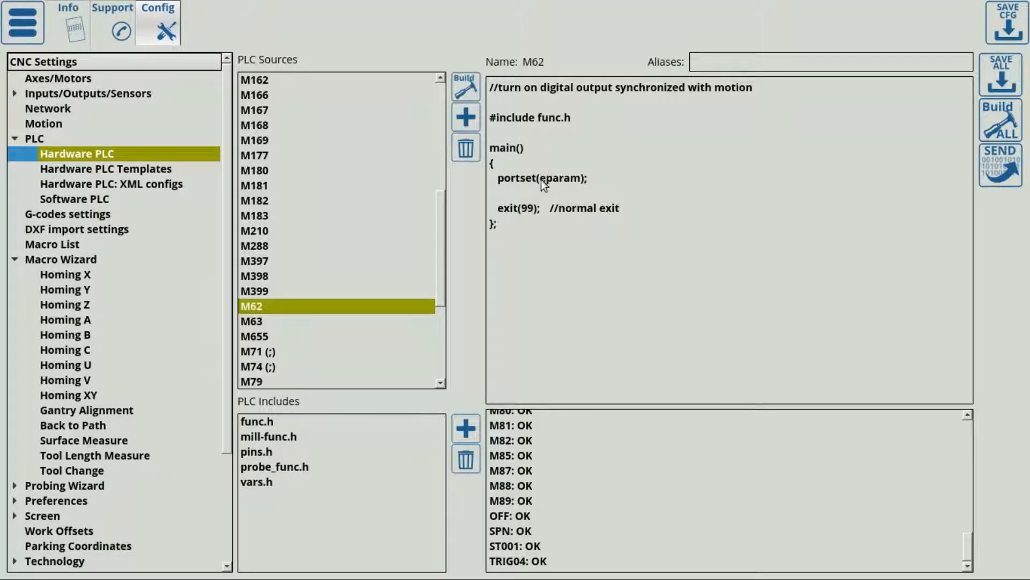
pyautogui.moveTo(541, 179); pyautogui.dragTo(582, 180)
pyautogui.moveTo(498, 180); pyautogui.dragTo(537, 181)
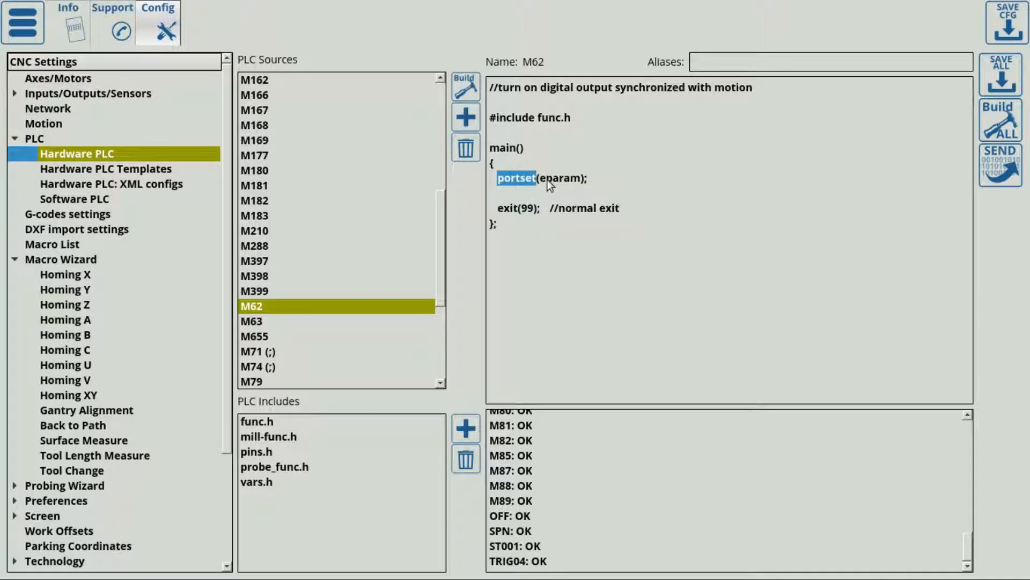
pyautogui.click(542, 179)
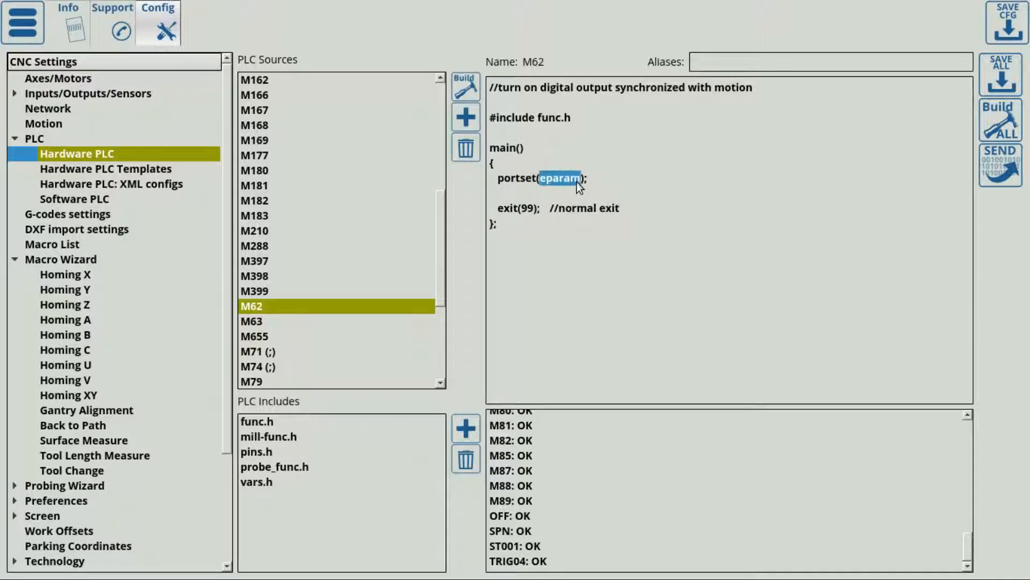
# Step: Examine the M63 hardware PLC source, focusing on its portclr(eparam) line
pyautogui.click(249, 321)
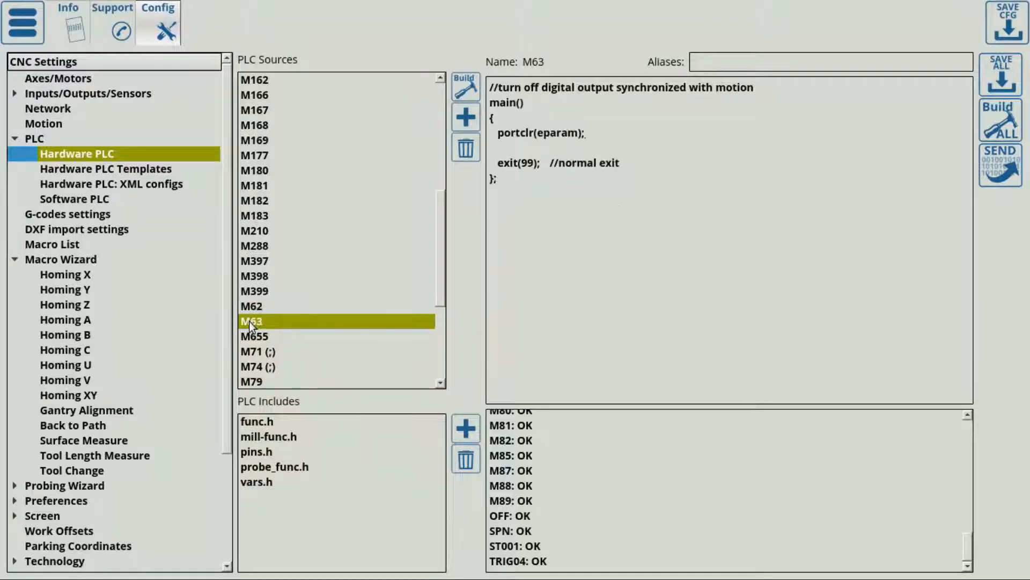
pyautogui.doubleClick(539, 134)
pyautogui.moveTo(499, 133); pyautogui.dragTo(520, 133)
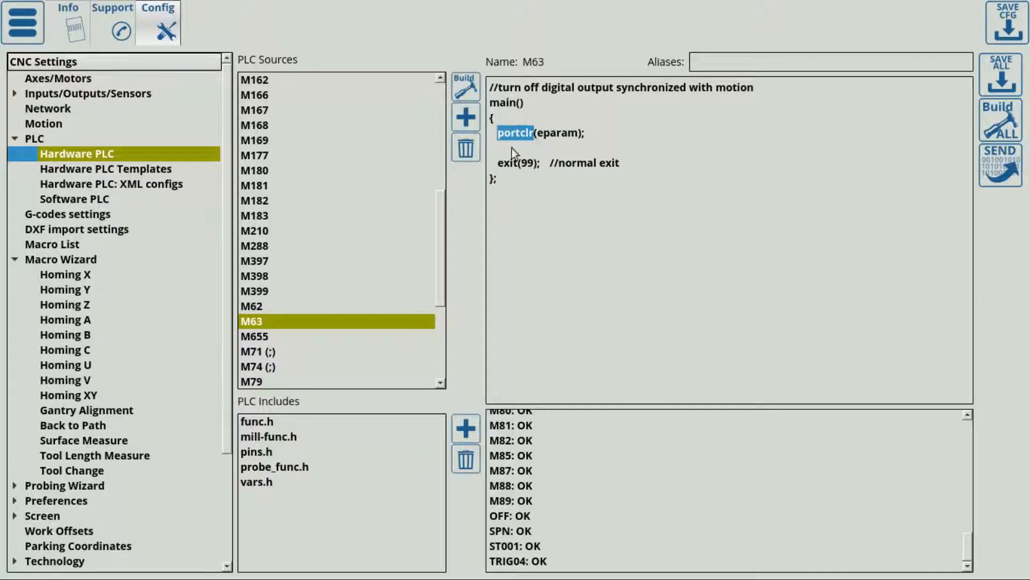
# Step: Run the command M62P9 from the main screen and check binary output 09 in the diagnostics
pyautogui.click(3, 34)
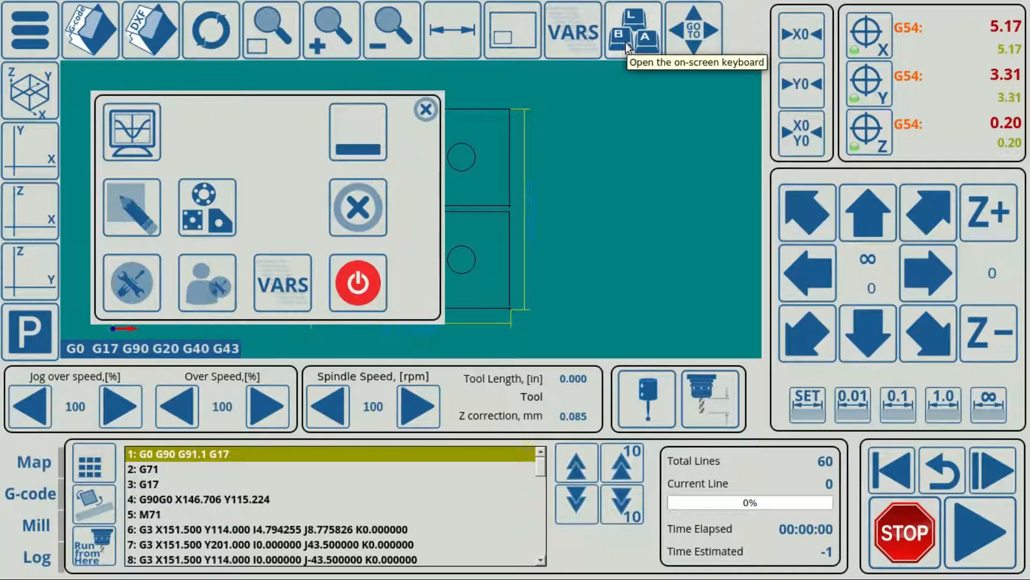
pyautogui.click(626, 43)
pyautogui.click(540, 358)
pyautogui.click(441, 213)
pyautogui.click(240, 213)
pyautogui.click(649, 256)
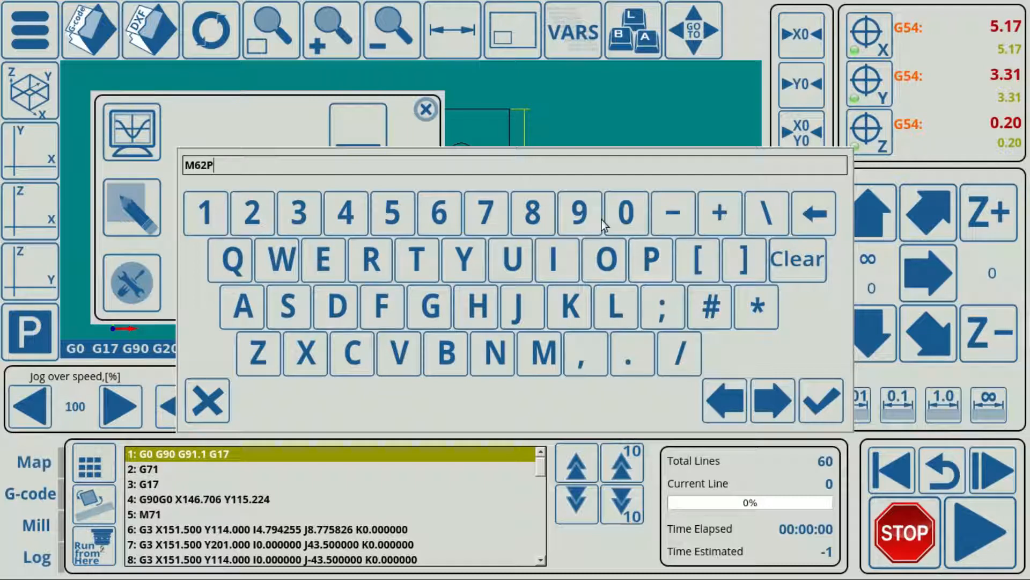
pyautogui.click(585, 213)
pyautogui.click(819, 401)
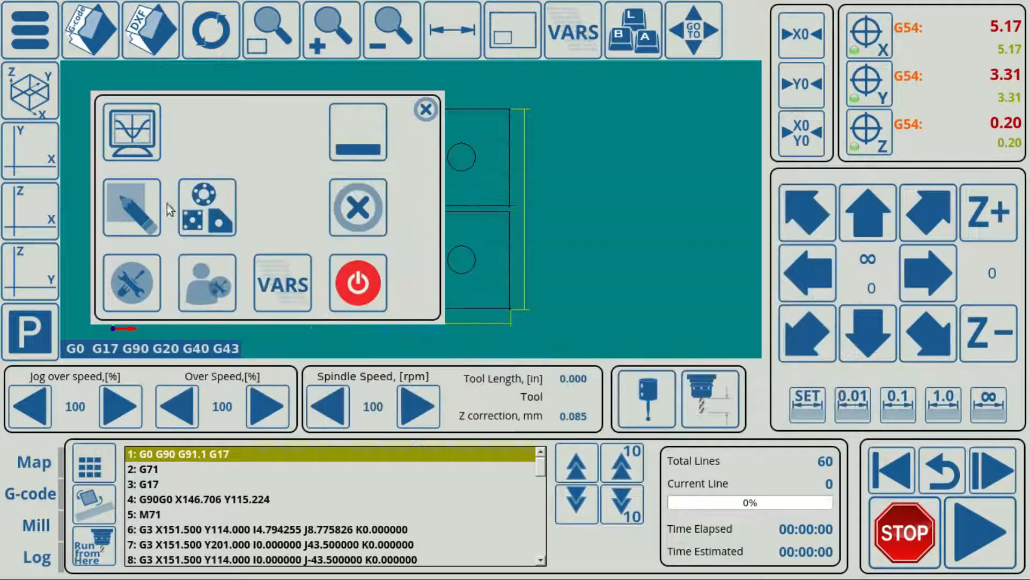
pyautogui.click(128, 141)
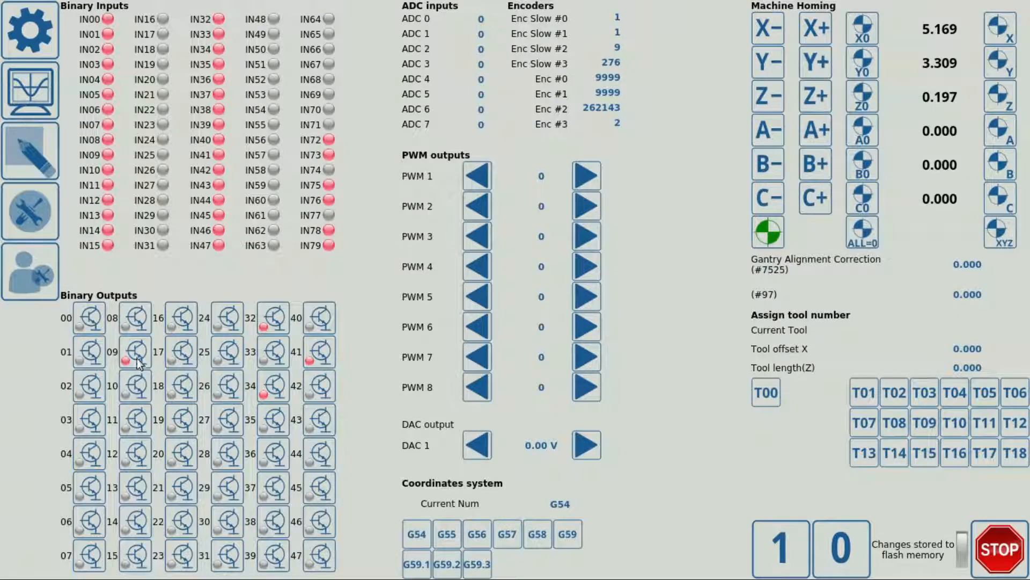
# Step: Run the command M63P9 from the main screen and check binary output 09 in the diagnostics
pyautogui.click(41, 44)
pyautogui.click(628, 28)
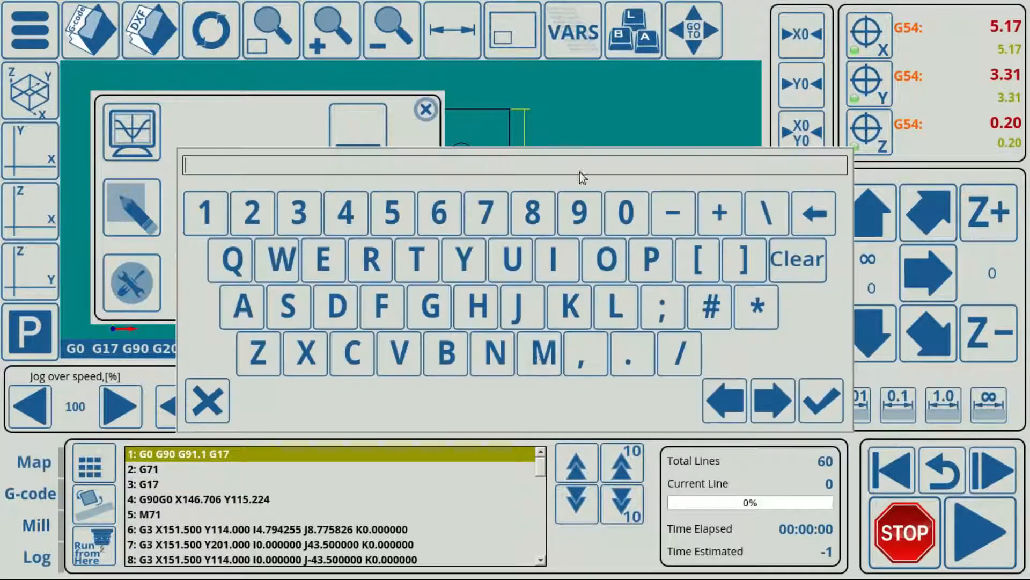
pyautogui.click(540, 355)
pyautogui.click(441, 207)
pyautogui.click(311, 206)
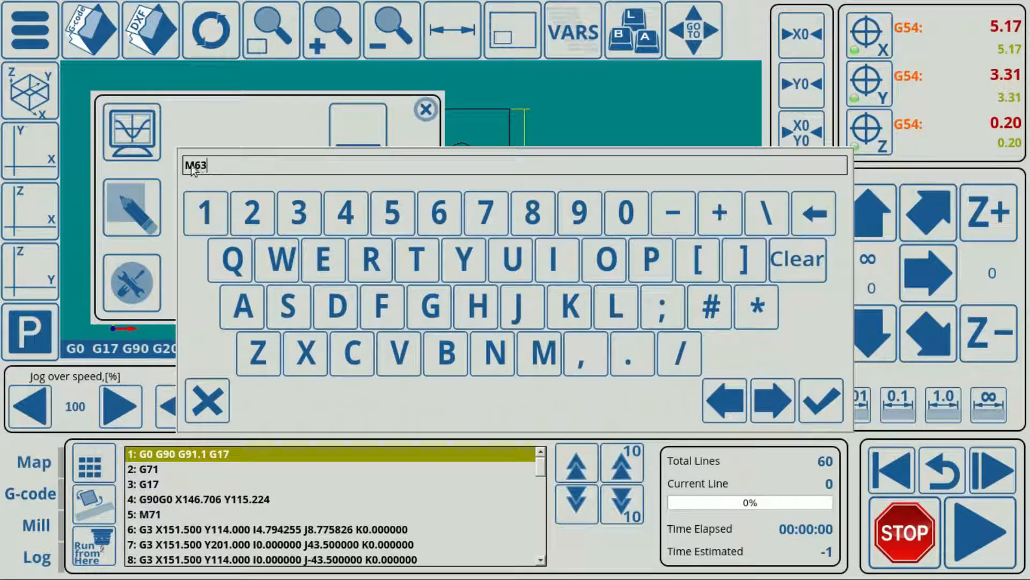
pyautogui.click(646, 259)
pyautogui.click(583, 214)
pyautogui.click(822, 400)
pyautogui.click(131, 133)
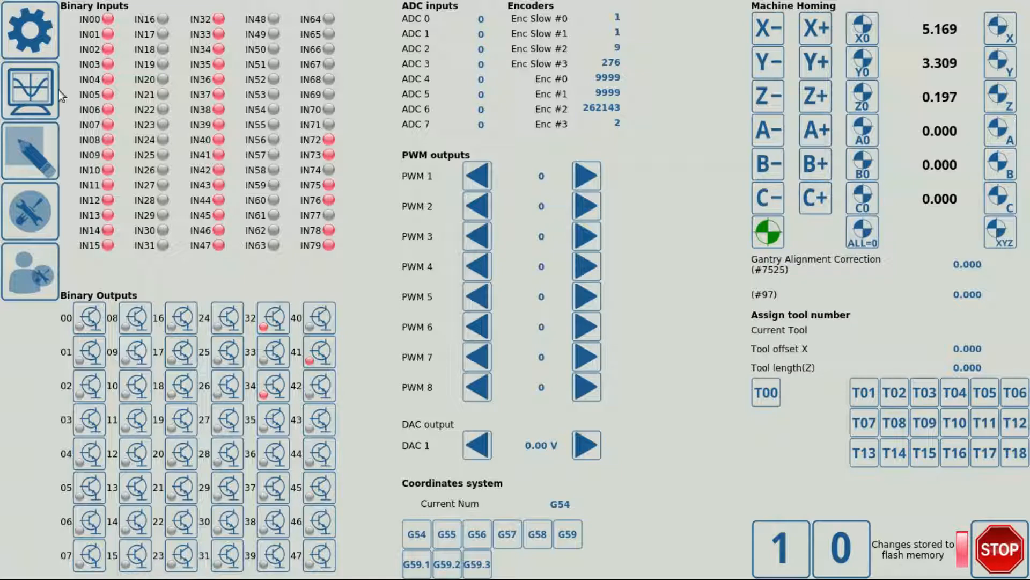
pyautogui.click(52, 39)
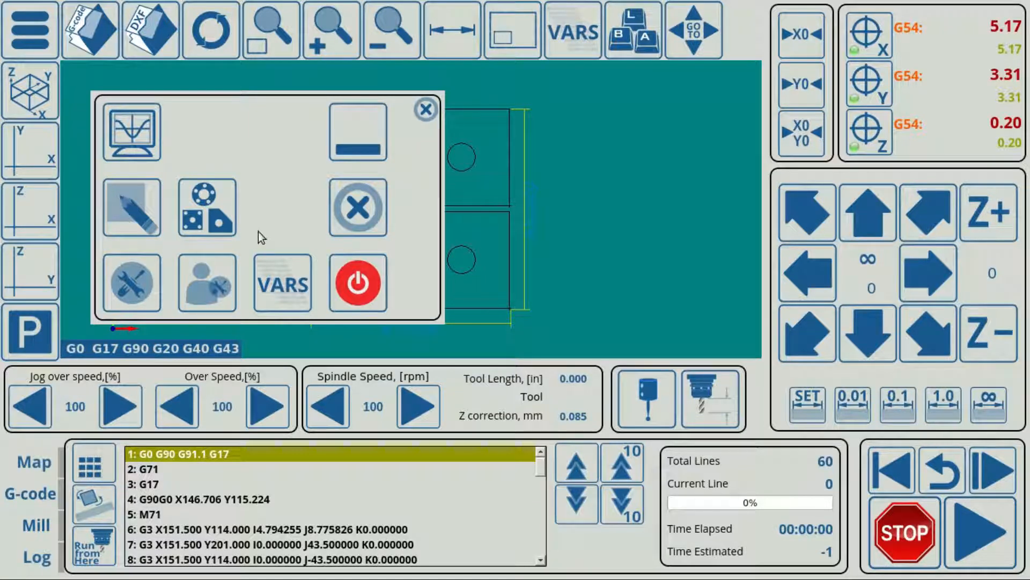
# Step: Inspect the XML config item of the M03 spindle button, including its plc-run action, without changing it
pyautogui.click(20, 524)
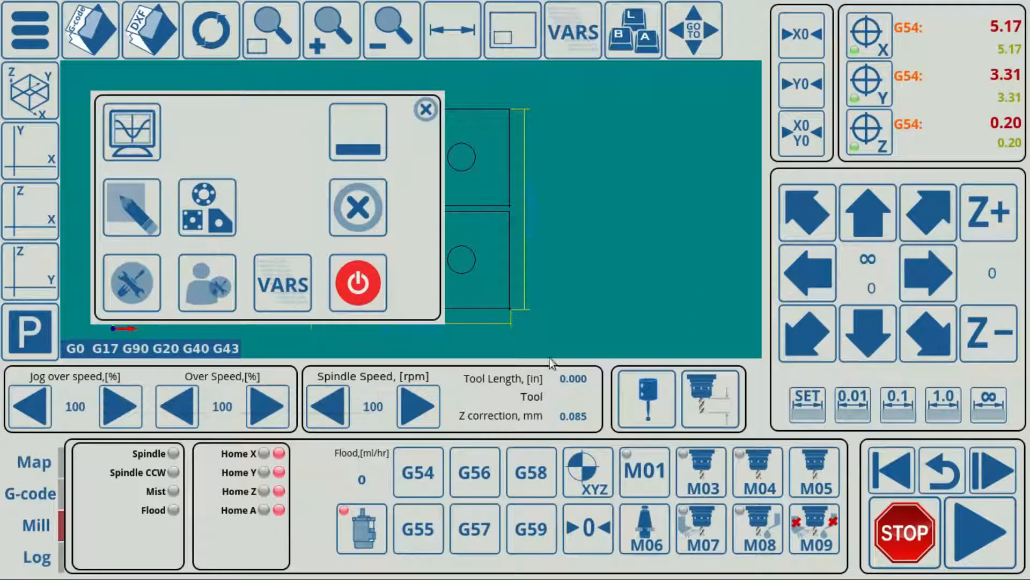
pyautogui.click(701, 477)
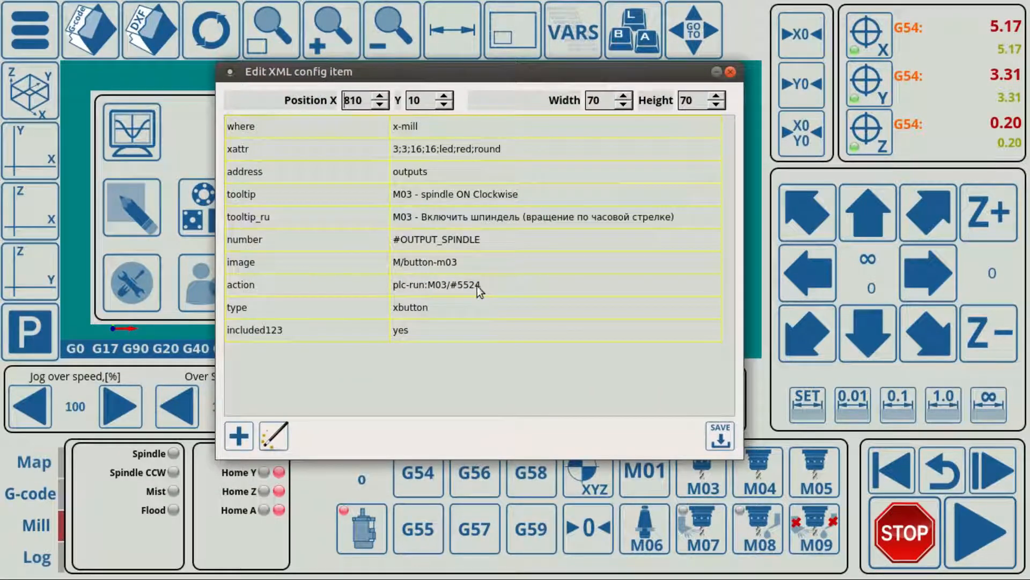
pyautogui.moveTo(488, 71); pyautogui.dragTo(487, 28)
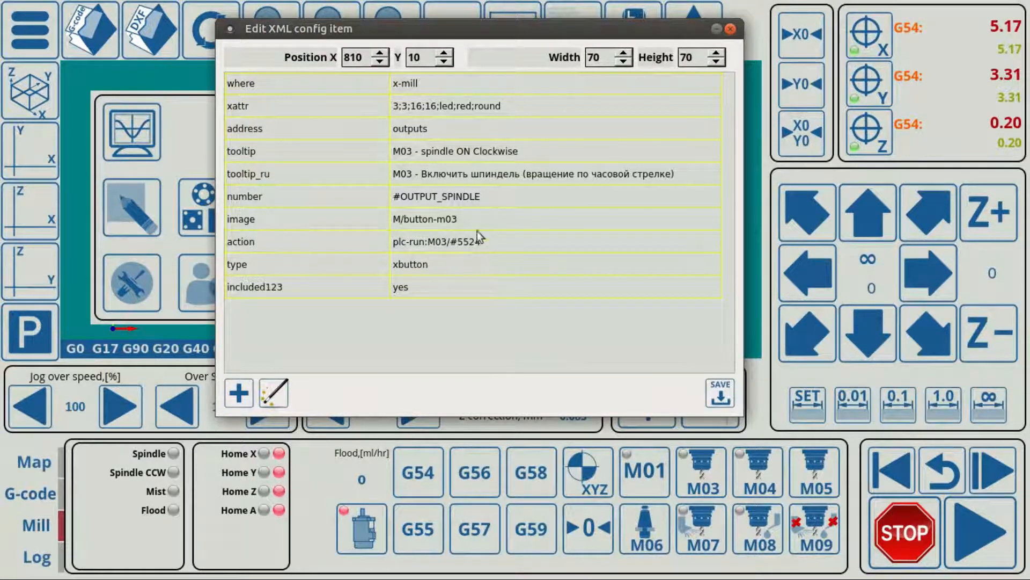
pyautogui.click(731, 29)
# Step: Examine the M03 hardware PLC source, focusing on how eparam is assigned to val and passed to dac01
pyautogui.click(130, 279)
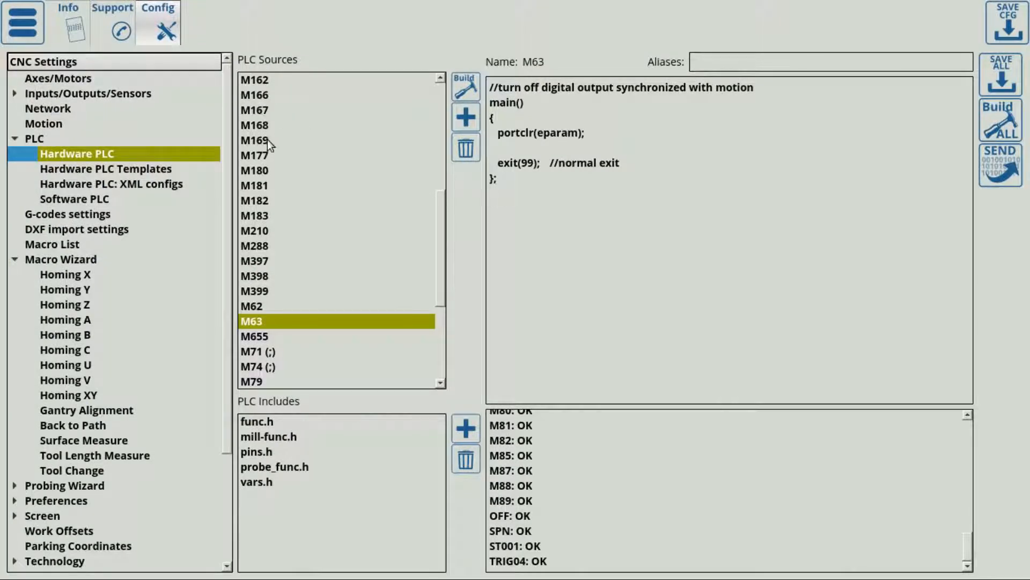
pyautogui.scroll(6, 268, 140)
pyautogui.click(252, 140)
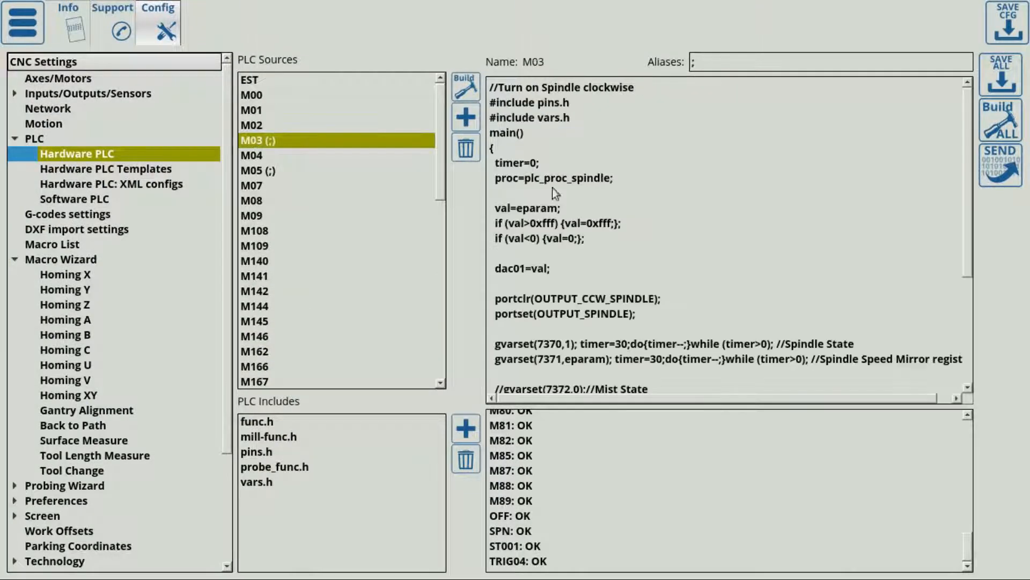
pyautogui.moveTo(558, 208); pyautogui.dragTo(510, 209)
pyautogui.click(497, 210)
pyautogui.scroll(-3, 642, 252)
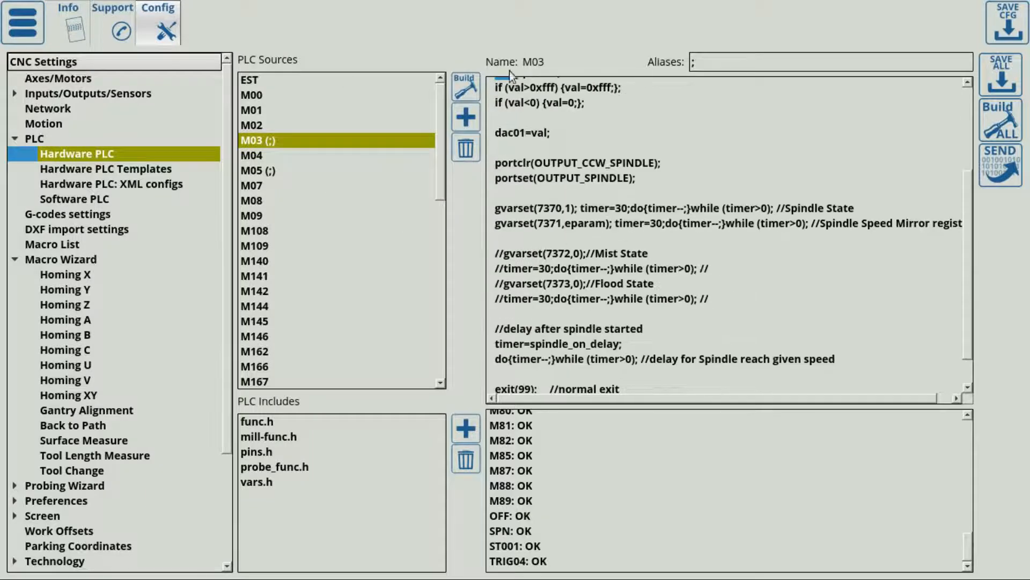
pyautogui.moveTo(511, 134); pyautogui.dragTo(514, 133)
pyautogui.scroll(3, 575, 227)
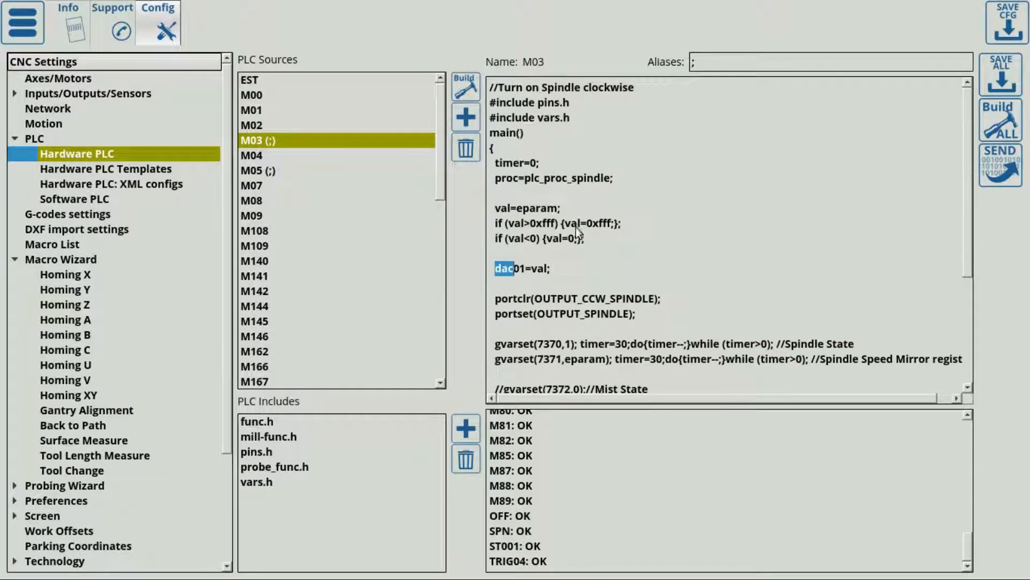
pyautogui.moveTo(517, 209); pyautogui.dragTo(558, 212)
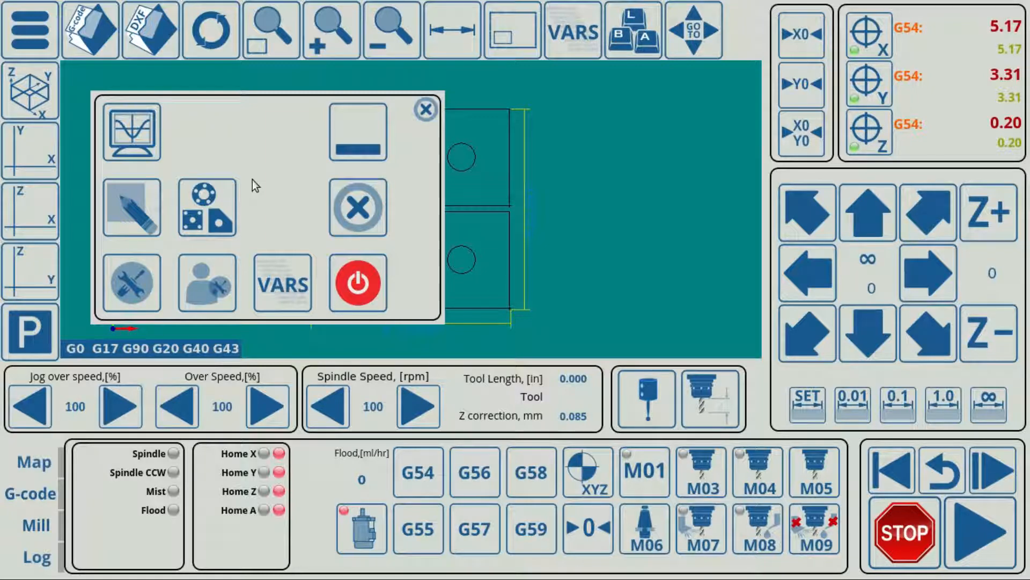
# Step: Examine the Homing X macro preview, focusing on the M89 L1 P2 line and its L and P parameters
pyautogui.click(146, 282)
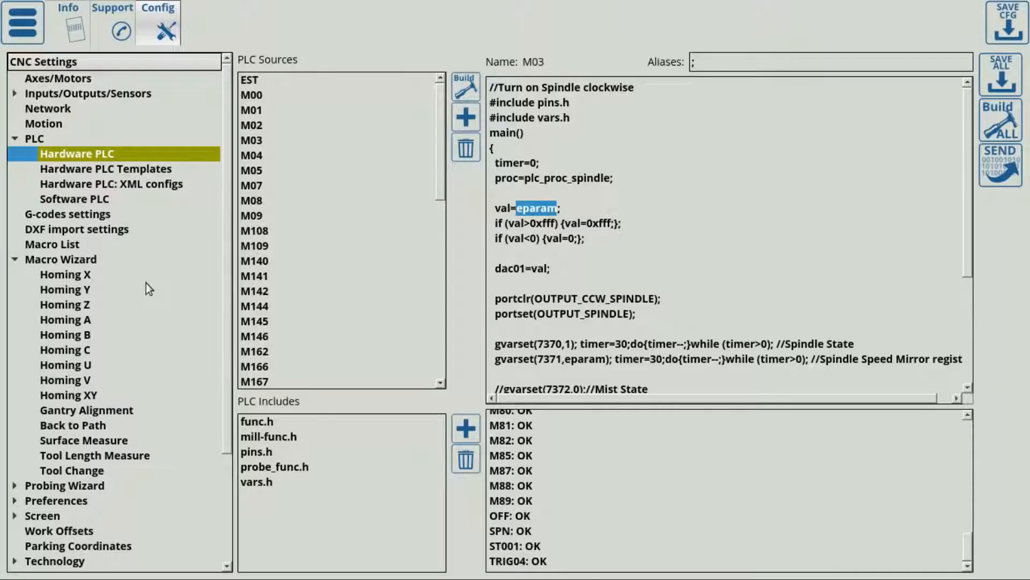
pyautogui.click(69, 276)
pyautogui.click(711, 140)
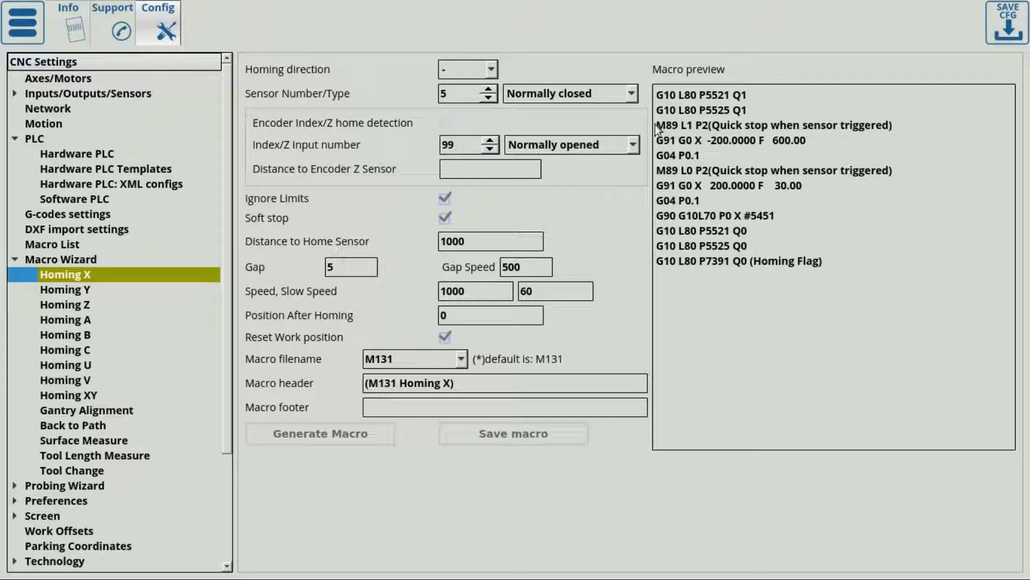
pyautogui.doubleClick(686, 126)
pyautogui.moveTo(703, 126); pyautogui.dragTo(708, 131)
pyautogui.moveTo(700, 126); pyautogui.dragTo(707, 127)
pyautogui.write('L1')
pyautogui.click(694, 124)
pyautogui.moveTo(681, 124); pyautogui.dragTo(691, 126)
pyautogui.moveTo(677, 127); pyautogui.dragTo(669, 127)
# Step: Examine the M89 hardware PLC source, focusing on the lines that derive input and state from eparam
pyautogui.click(50, 154)
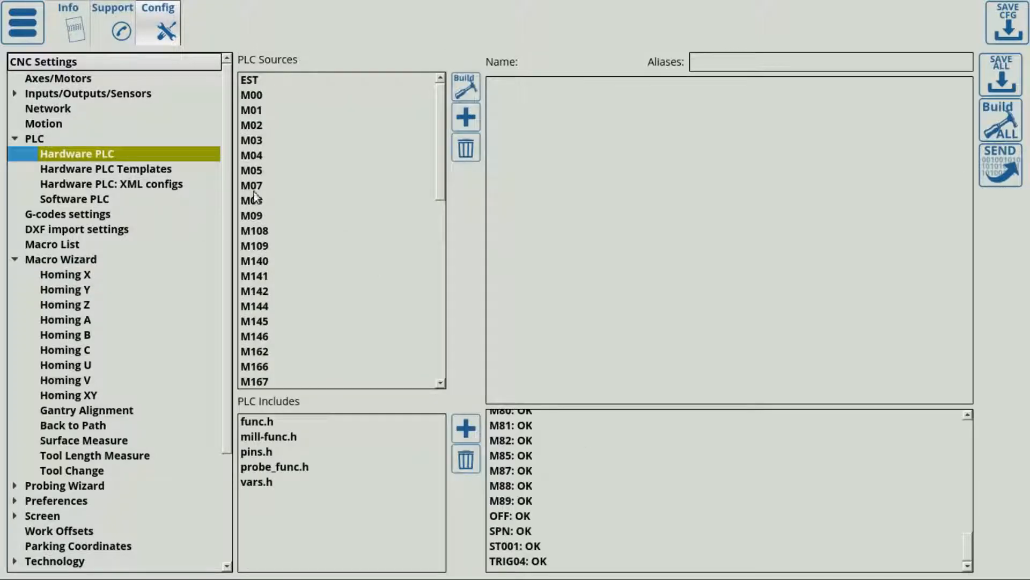
pyautogui.scroll(-5, 260, 269)
pyautogui.scroll(-4, 260, 269)
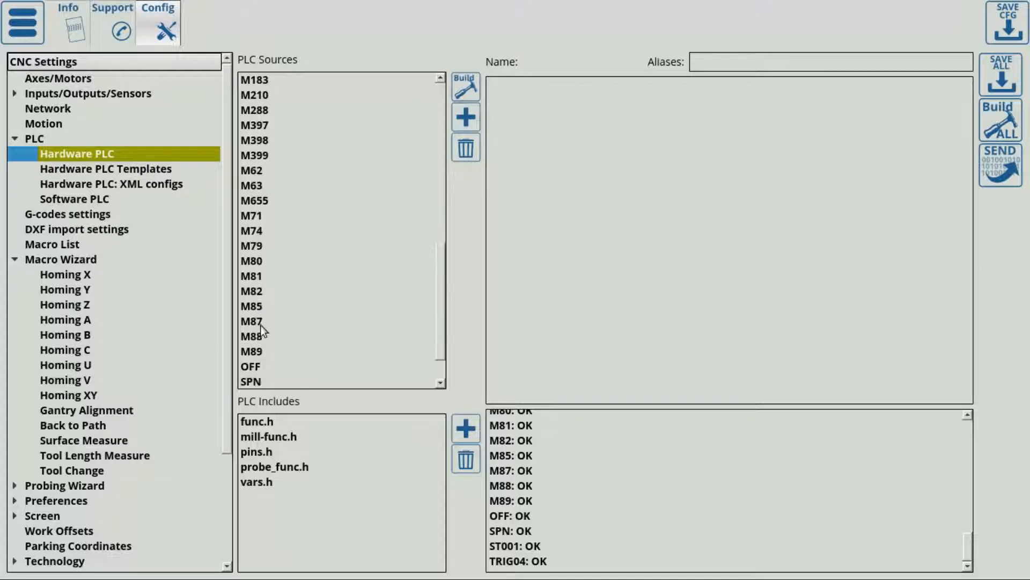
pyautogui.click(263, 349)
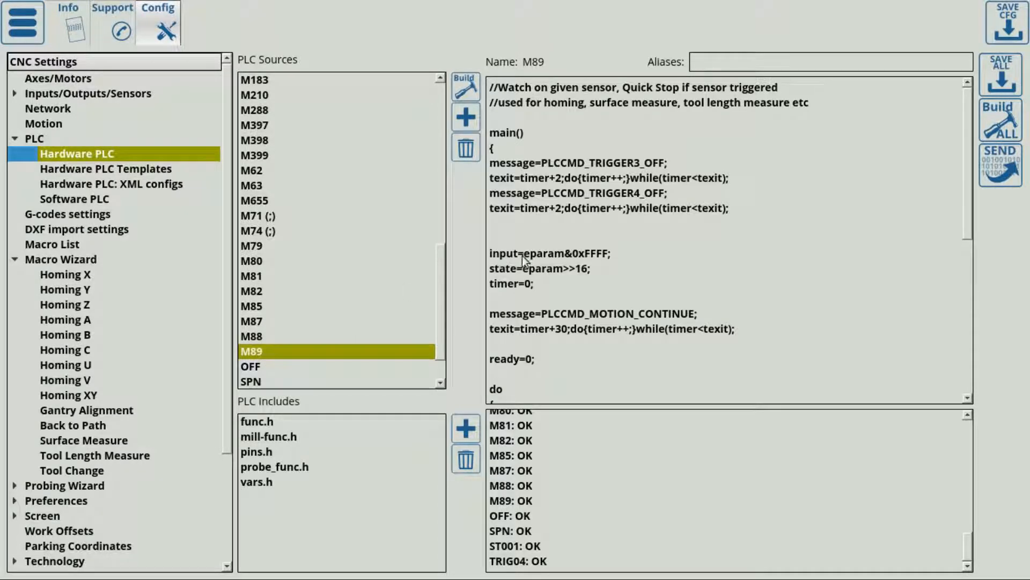
pyautogui.moveTo(612, 270); pyautogui.dragTo(490, 254)
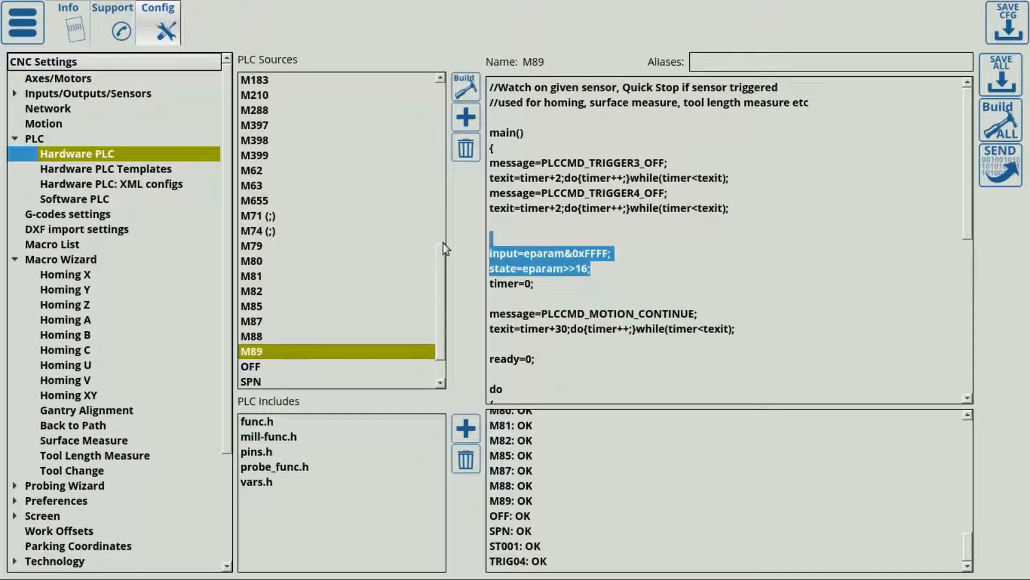
pyautogui.click(519, 255)
pyautogui.moveTo(490, 252); pyautogui.dragTo(493, 252)
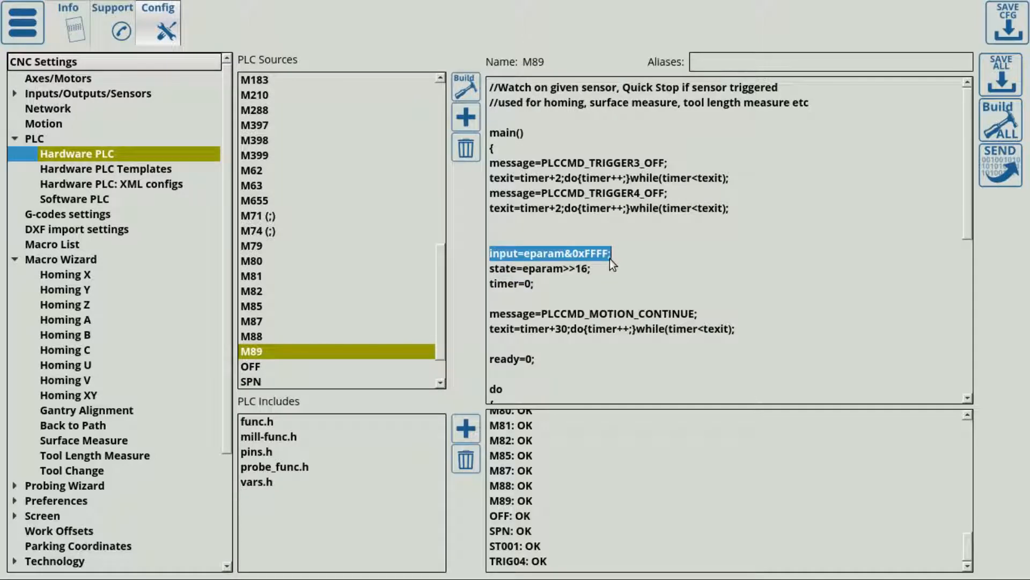
# Step: Compare the eparam&0xFFFF and eparam>>16 expressions in the M89 source with the input and state variables they fill
pyautogui.moveTo(490, 268); pyautogui.dragTo(592, 272)
pyautogui.click(551, 272)
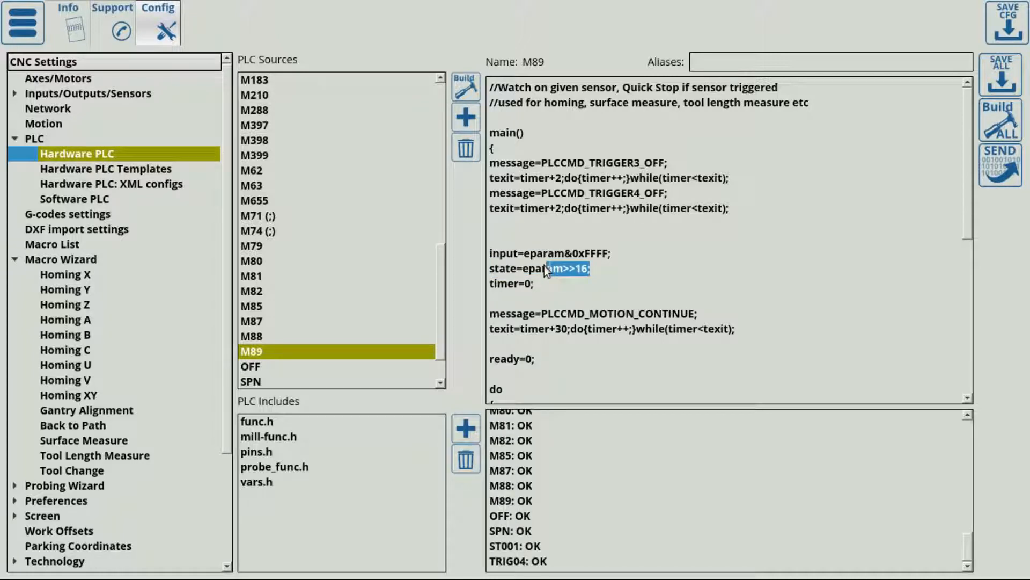
pyautogui.moveTo(544, 265); pyautogui.dragTo(485, 249)
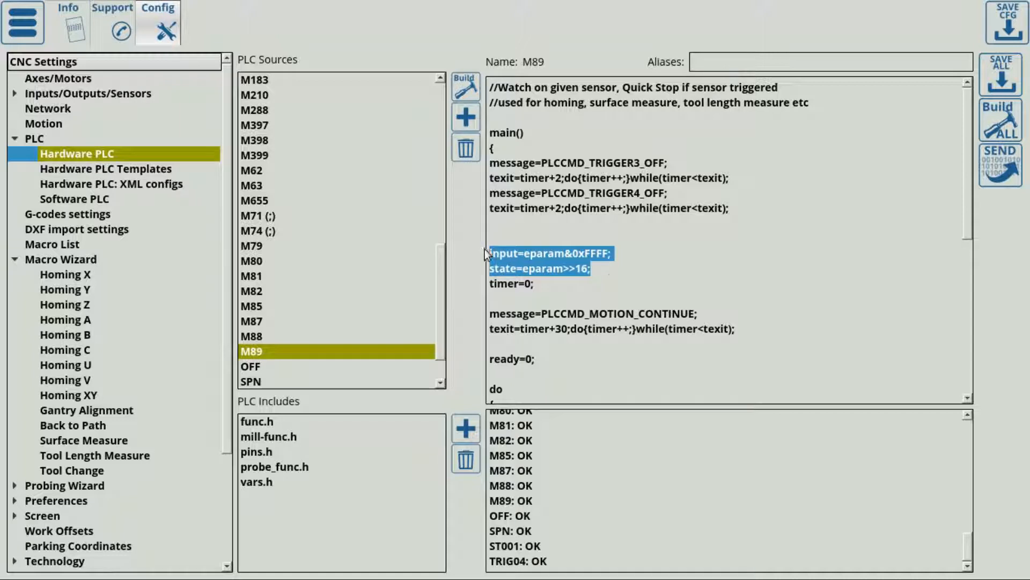
pyautogui.click(569, 273)
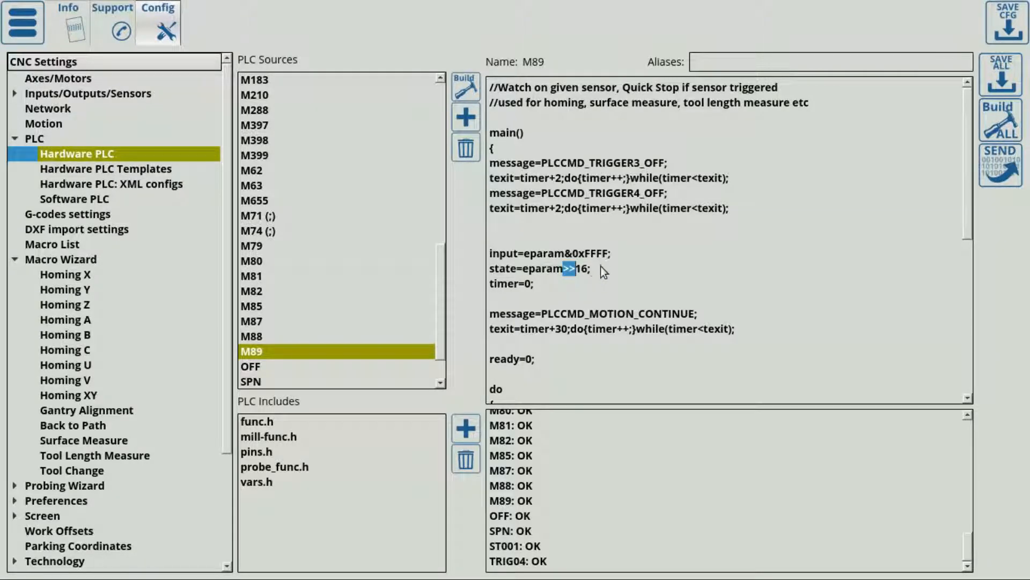
pyautogui.moveTo(604, 268); pyautogui.dragTo(474, 257)
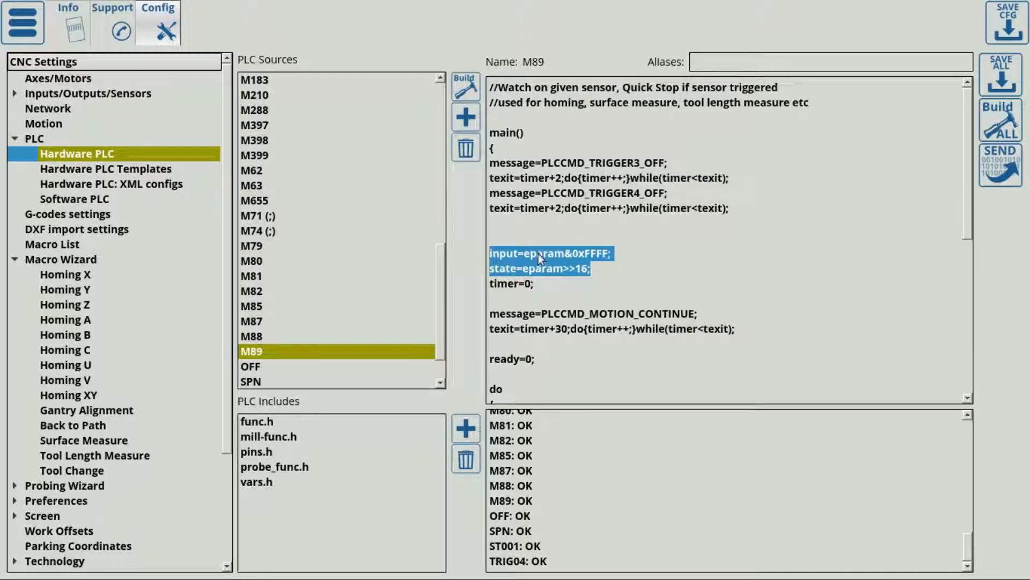
pyautogui.click(585, 268)
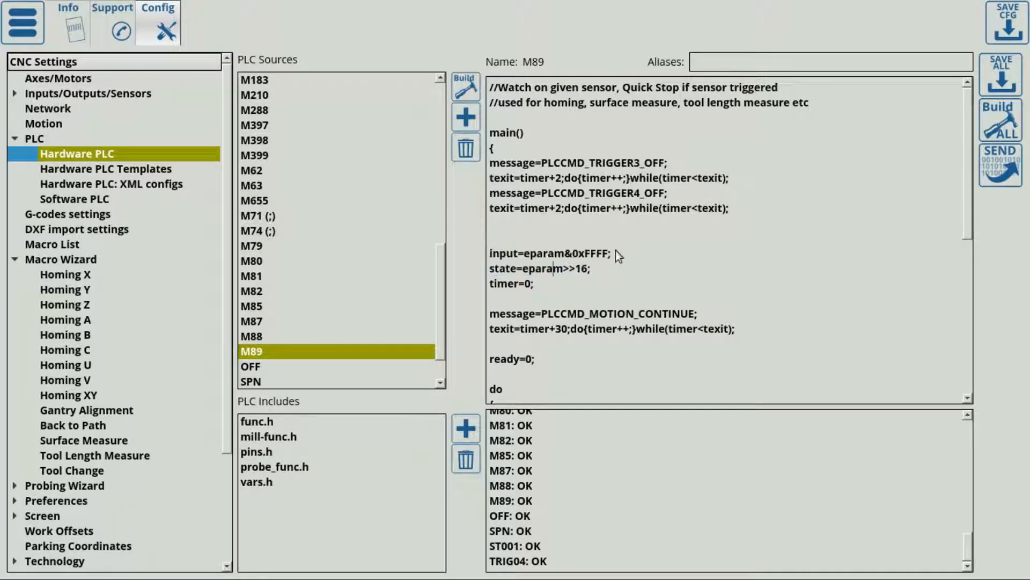
pyautogui.moveTo(611, 252); pyautogui.dragTo(523, 255)
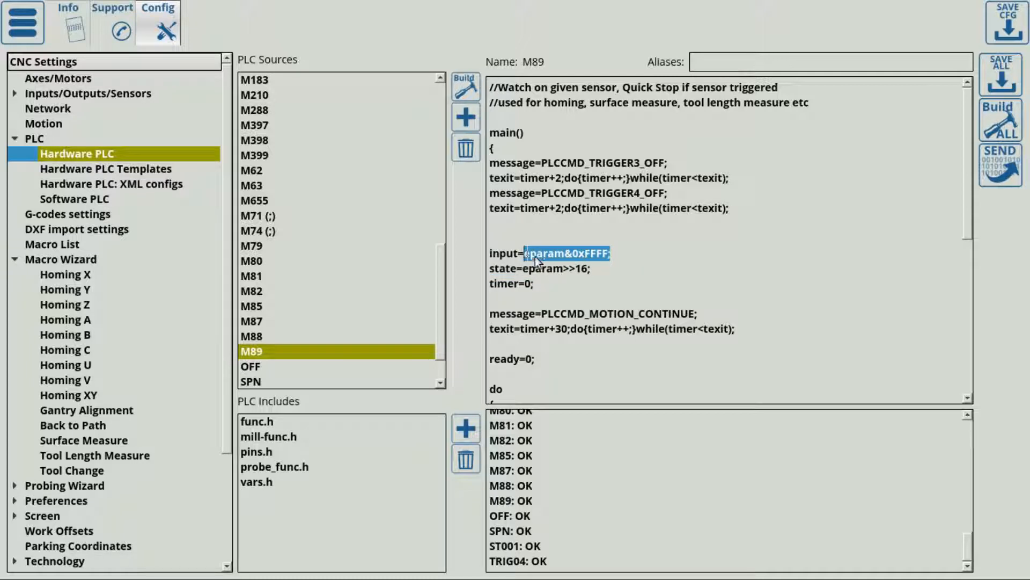
pyautogui.moveTo(590, 268); pyautogui.dragTo(535, 269)
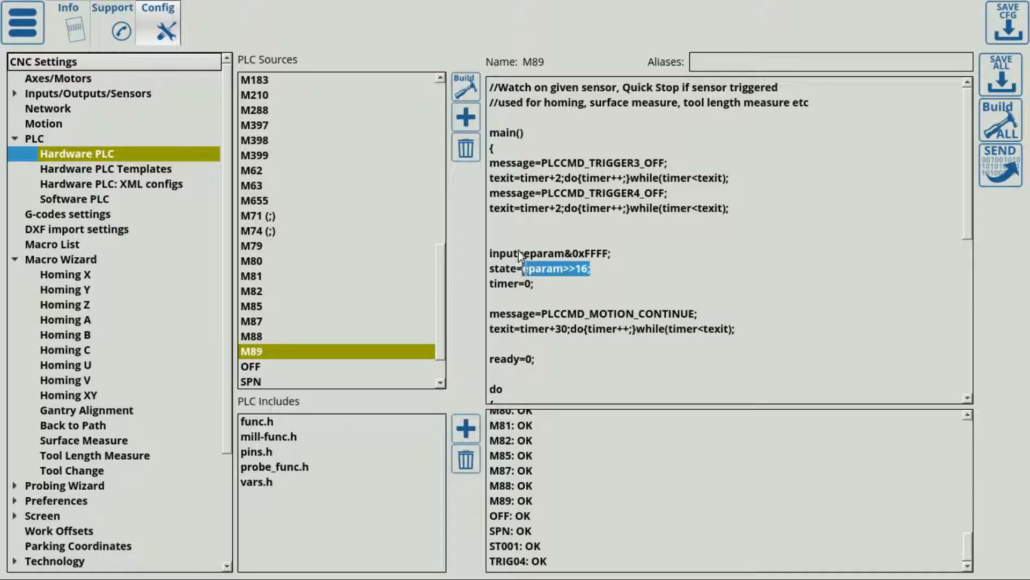
pyautogui.moveTo(519, 253); pyautogui.dragTo(488, 270)
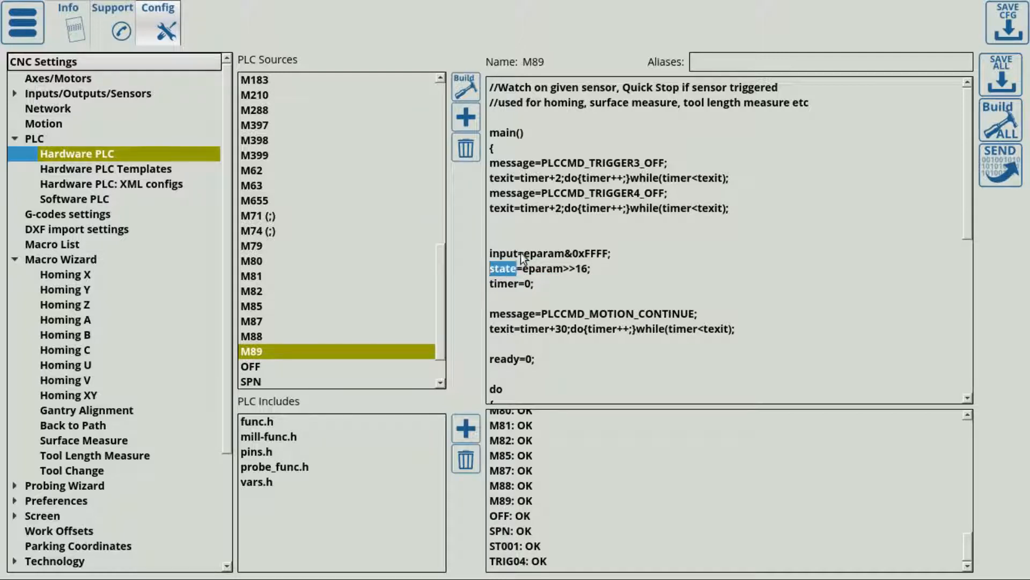
pyautogui.moveTo(495, 254); pyautogui.dragTo(483, 255)
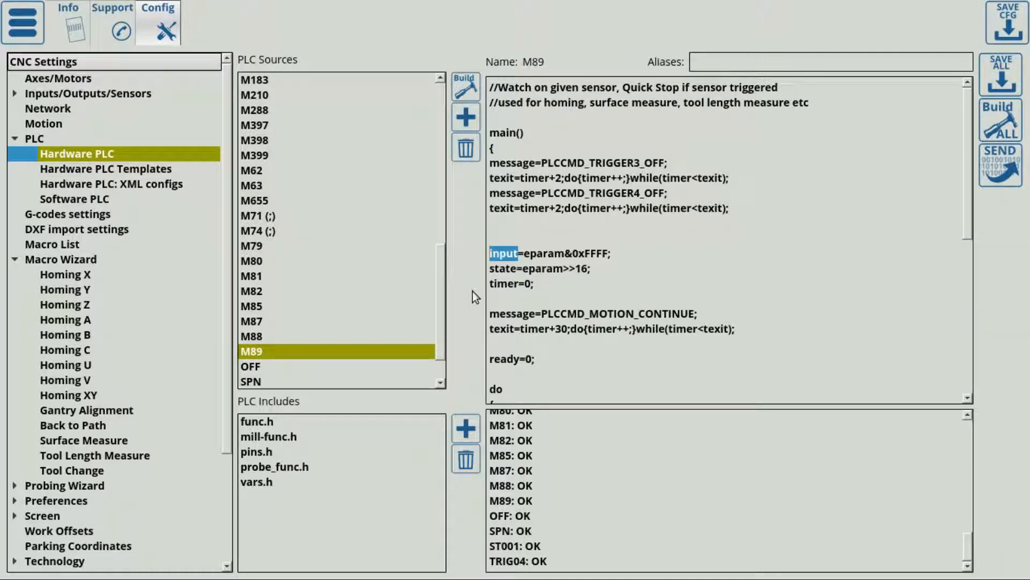
# Step: Examine the M655 hardware PLC source, focusing on the port1 and port2 assignments and the portset calls for the P and L parameters
pyautogui.click(259, 202)
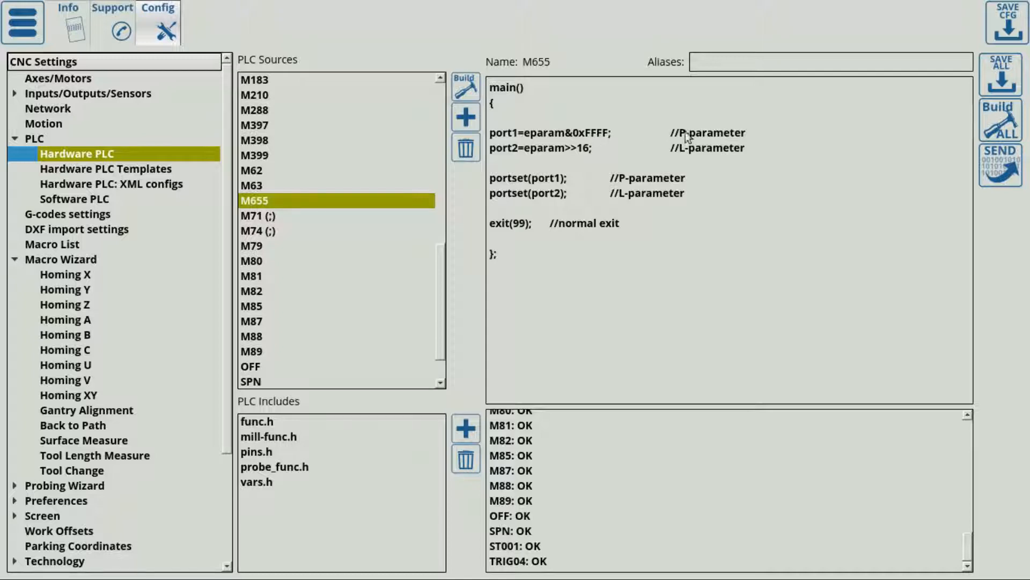
pyautogui.moveTo(518, 132); pyautogui.dragTo(481, 129)
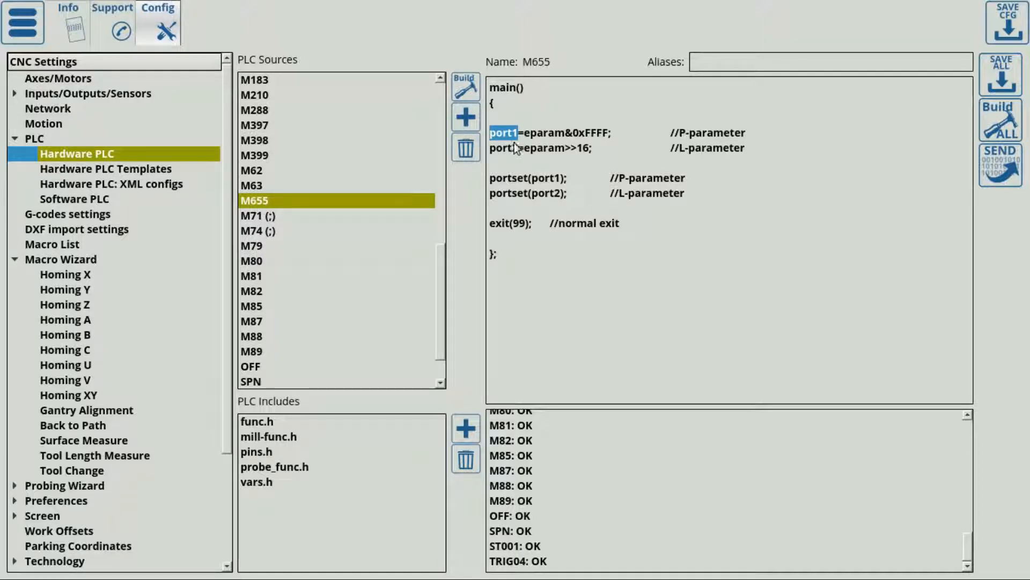
pyautogui.moveTo(518, 151); pyautogui.dragTo(474, 149)
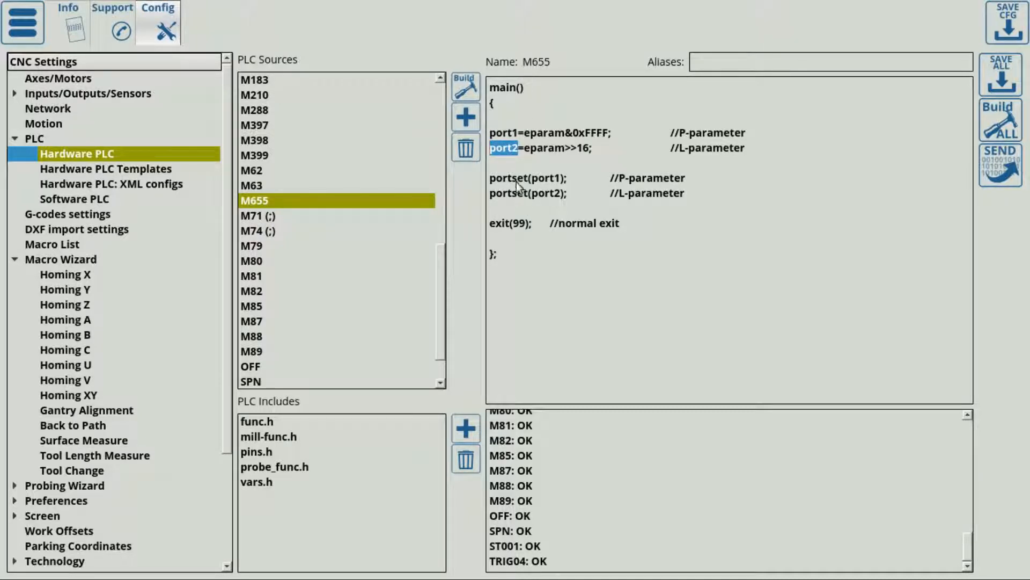
pyautogui.moveTo(491, 178); pyautogui.dragTo(569, 178)
pyautogui.moveTo(491, 194); pyautogui.dragTo(698, 180)
pyautogui.moveTo(600, 194); pyautogui.dragTo(688, 194)
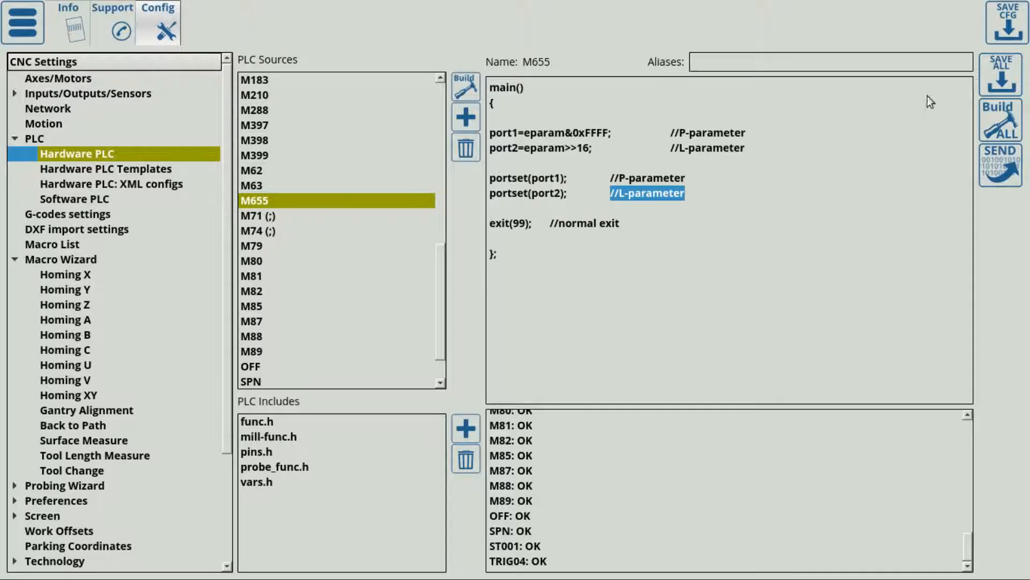
# Step: Build all PLC sources and enter M655 as an MDI command with the diagnostics screen behind it
pyautogui.click(1001, 118)
pyautogui.click(26, 20)
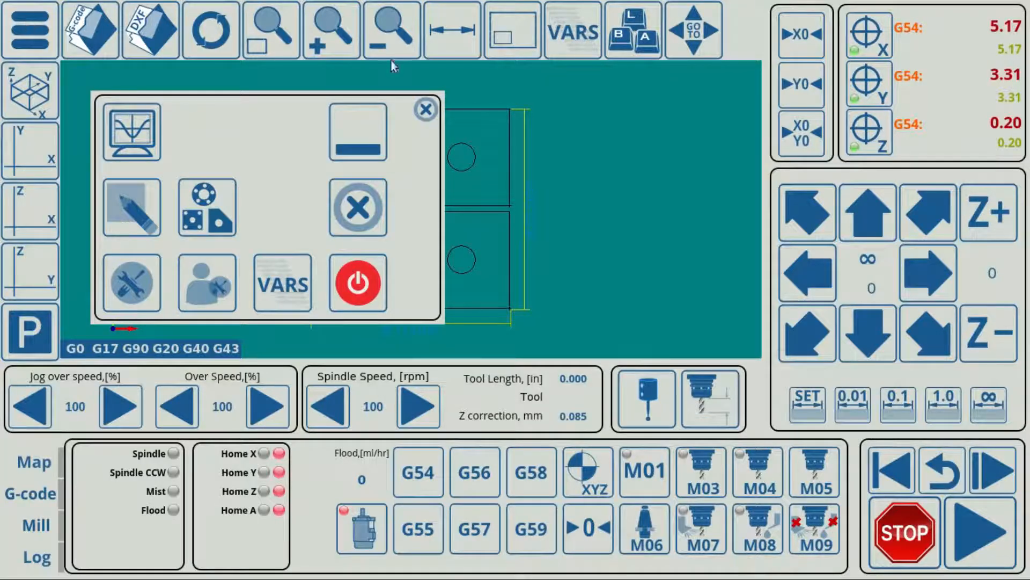
pyautogui.click(617, 36)
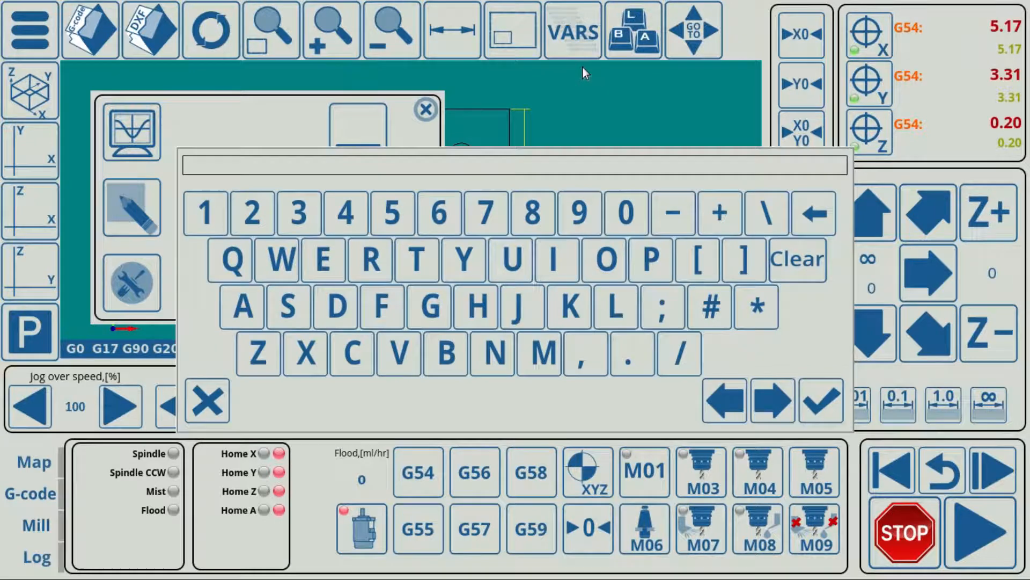
pyautogui.click(531, 358)
pyautogui.click(421, 203)
pyautogui.click(398, 207)
pyautogui.click(398, 207)
pyautogui.click(135, 130)
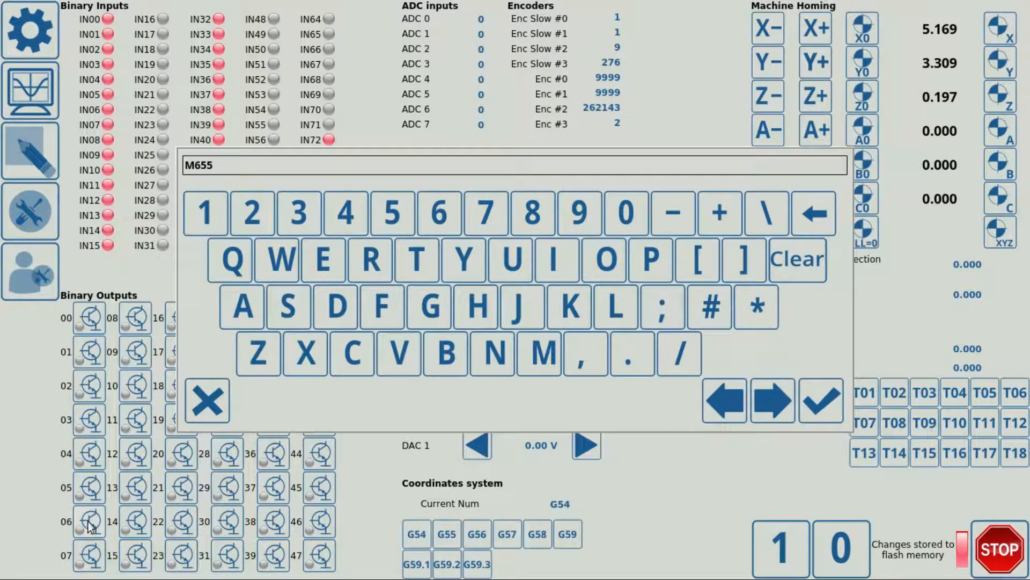
# Step: Complete the M655 command with parameters L5 and P6 and execute it
pyautogui.click(616, 309)
pyautogui.click(391, 215)
pyautogui.click(650, 259)
pyautogui.click(439, 212)
pyautogui.click(823, 401)
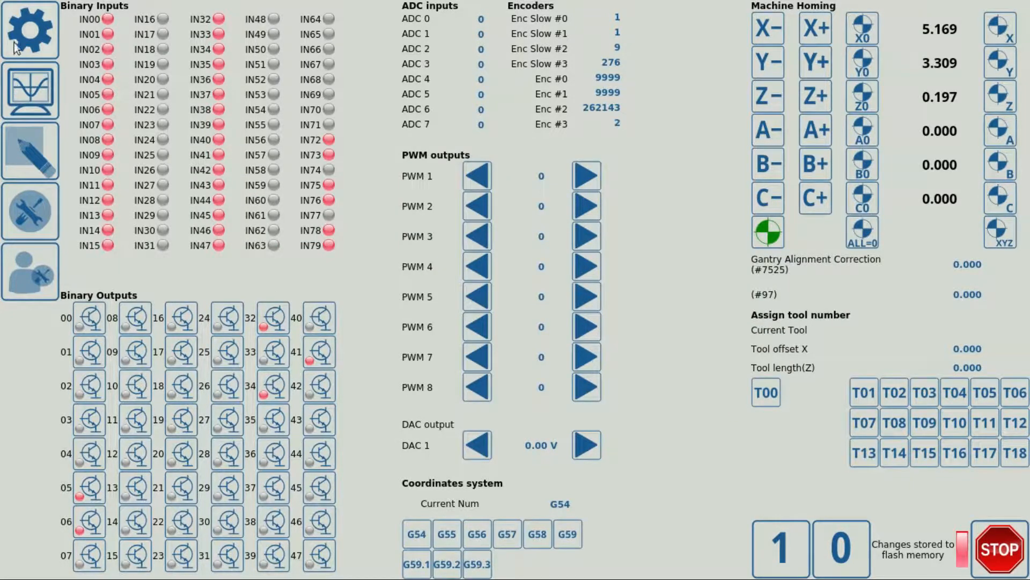
# Step: Return to the M655 source in the configuration and review its portset calls and eparam assignments
pyautogui.click(20, 27)
pyautogui.click(132, 293)
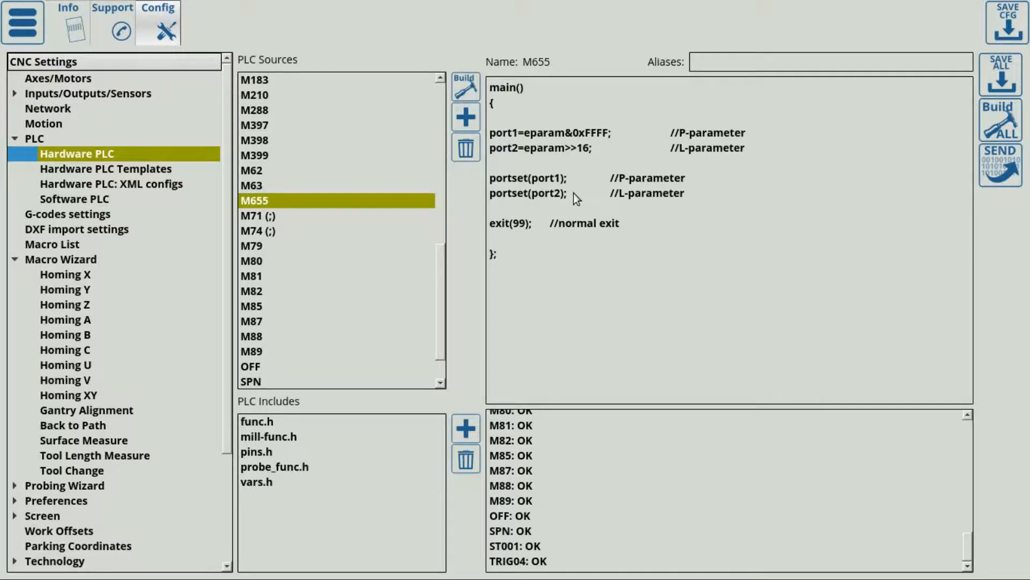
pyautogui.moveTo(572, 193); pyautogui.dragTo(469, 175)
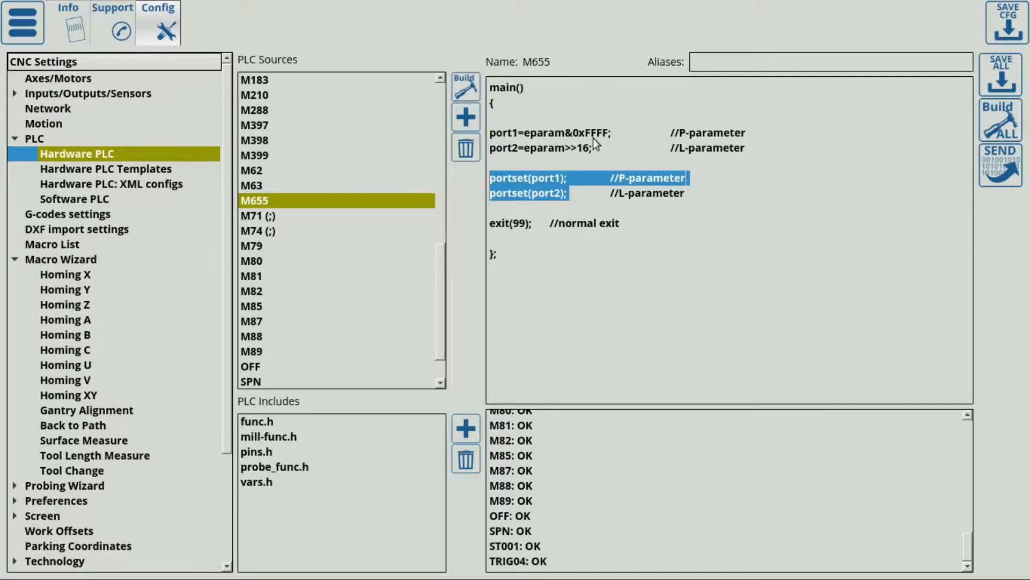
pyautogui.moveTo(605, 146); pyautogui.dragTo(471, 122)
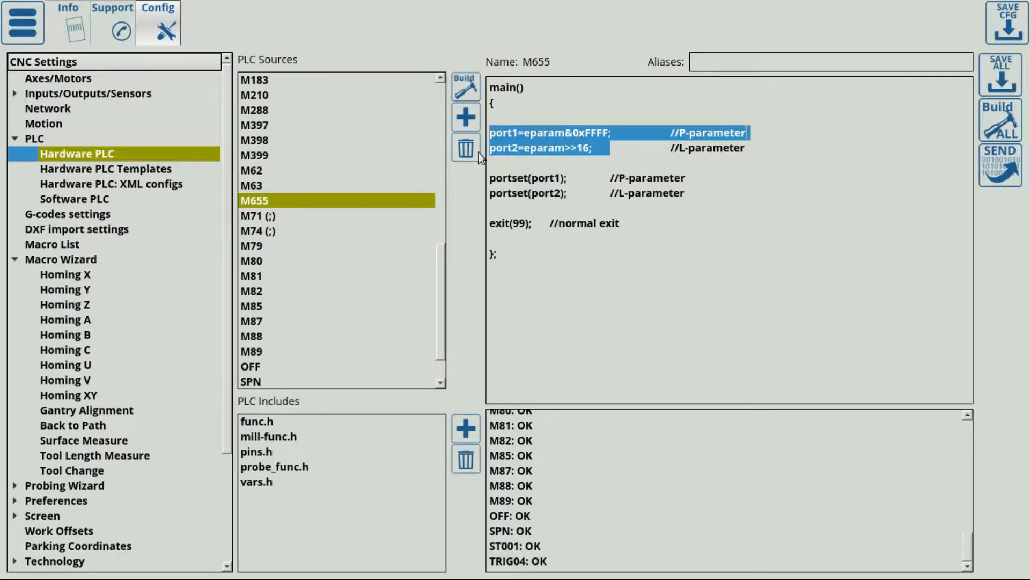
# Step: Open the M03 hardware PLC source to review its use of eparam
pyautogui.scroll(7, 271, 153)
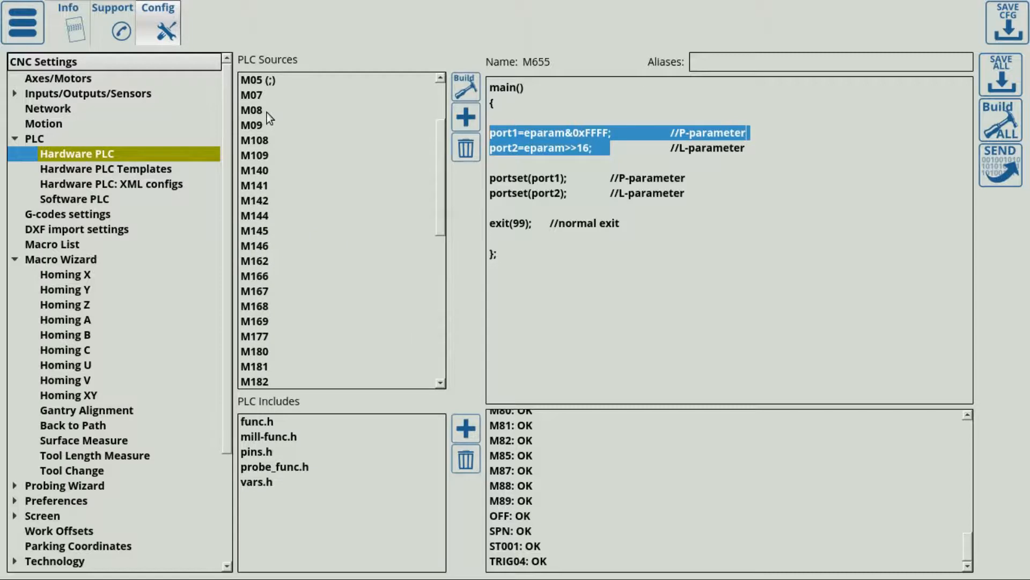
pyautogui.scroll(2, 262, 126)
pyautogui.click(255, 140)
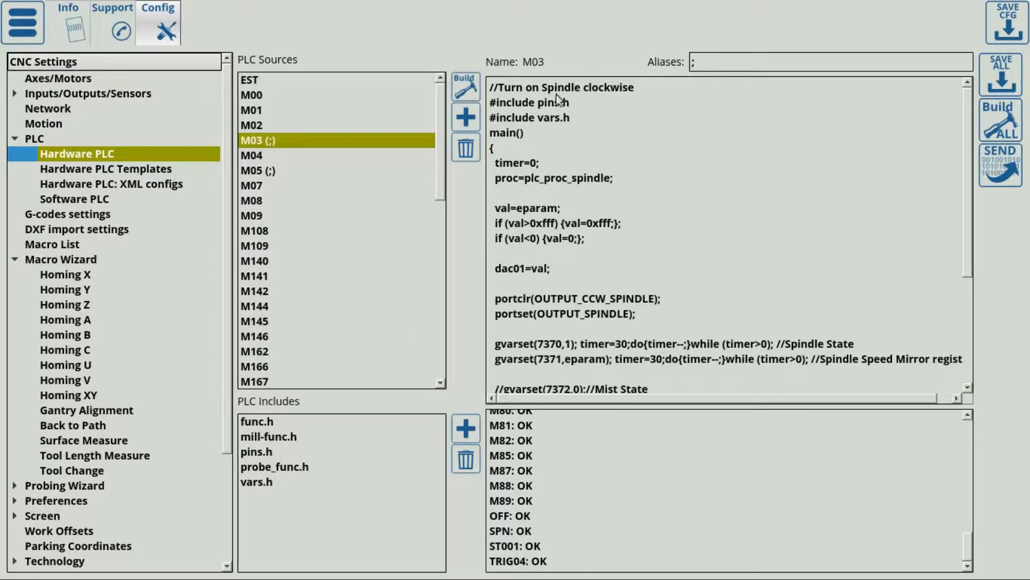